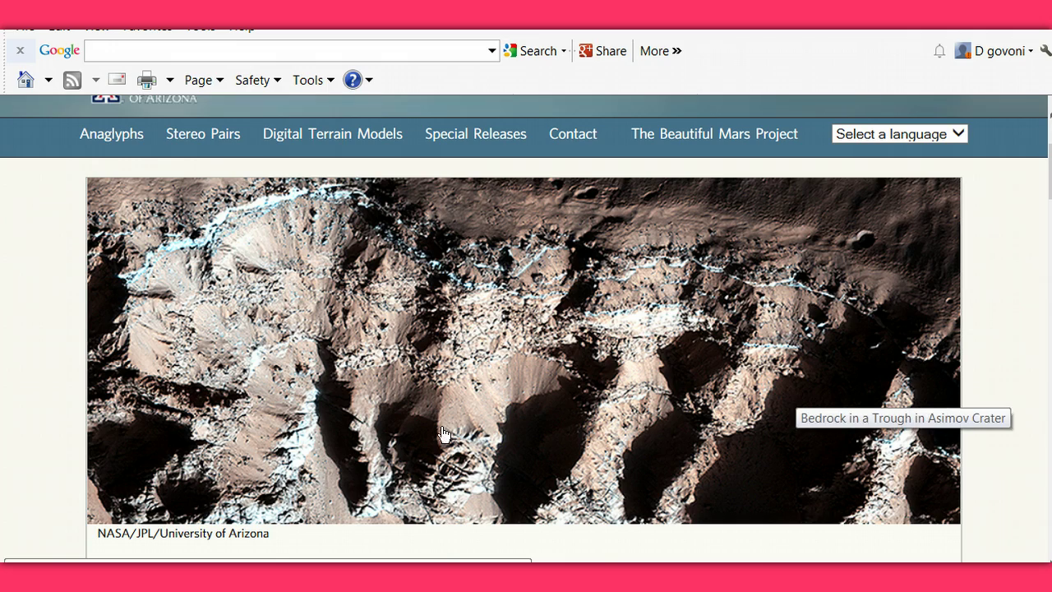
# Scroll the Asimov Crater observation page down to the Image Products JPEG and JP2 download table.
pyautogui.scroll(-1, 678, 421)
pyautogui.scroll(-1, 676, 425)
pyautogui.scroll(4, 677, 425)
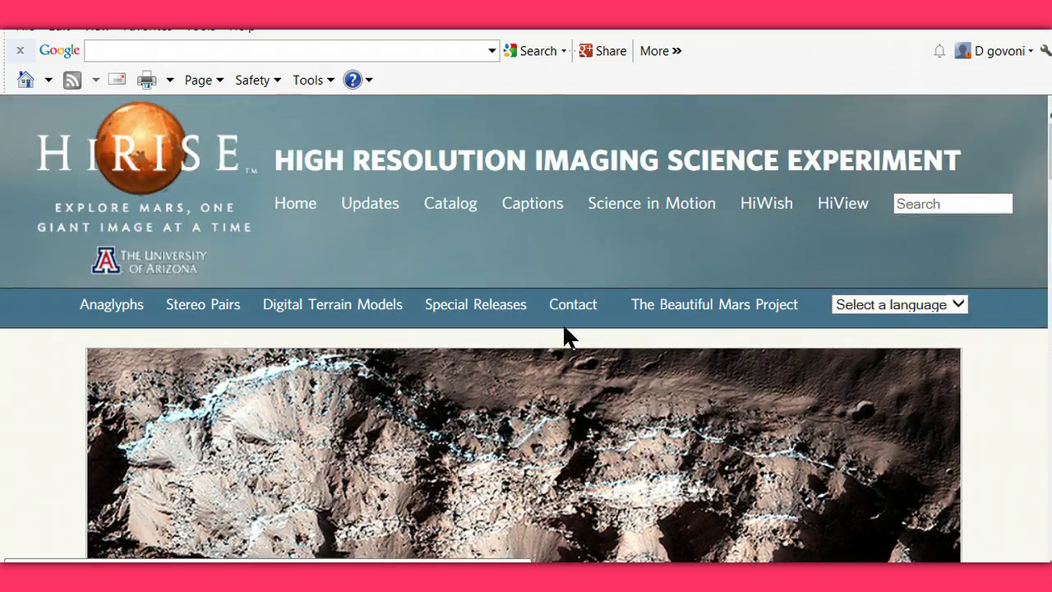
pyautogui.scroll(-5, 511, 337)
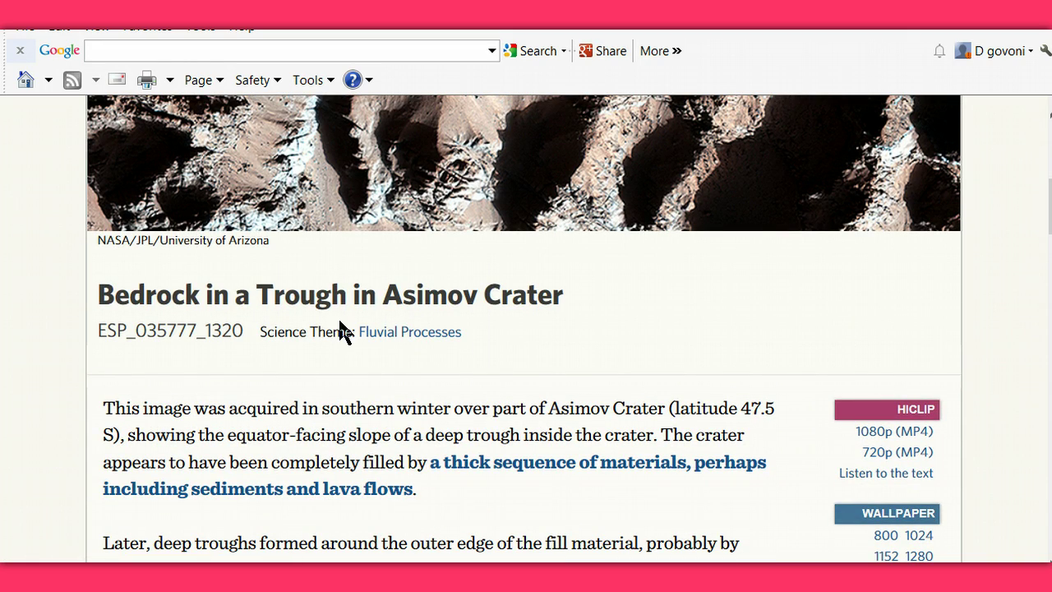
pyautogui.scroll(-7, 536, 356)
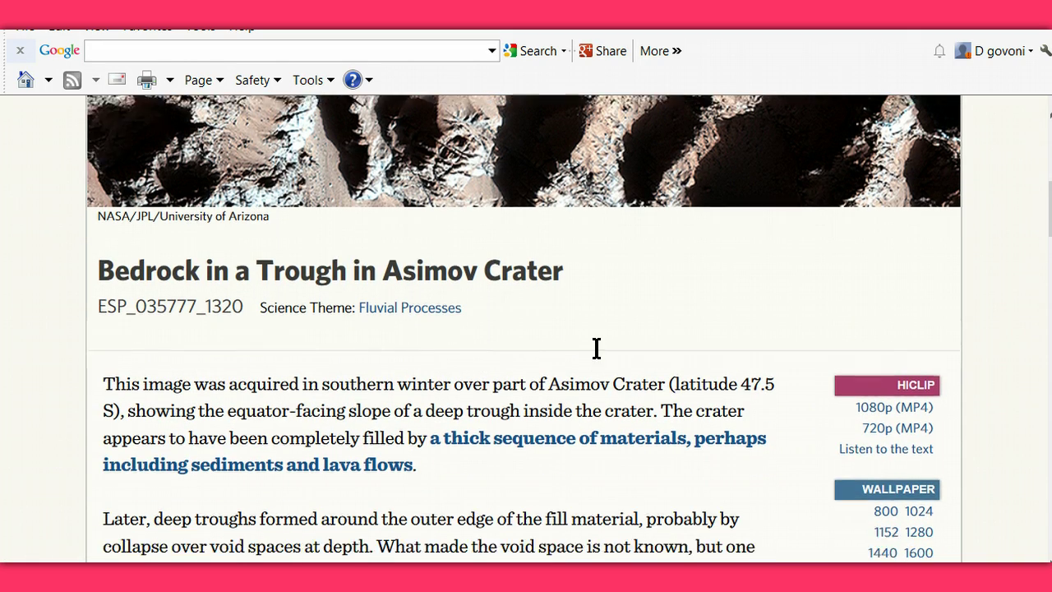
pyautogui.scroll(-6, 544, 348)
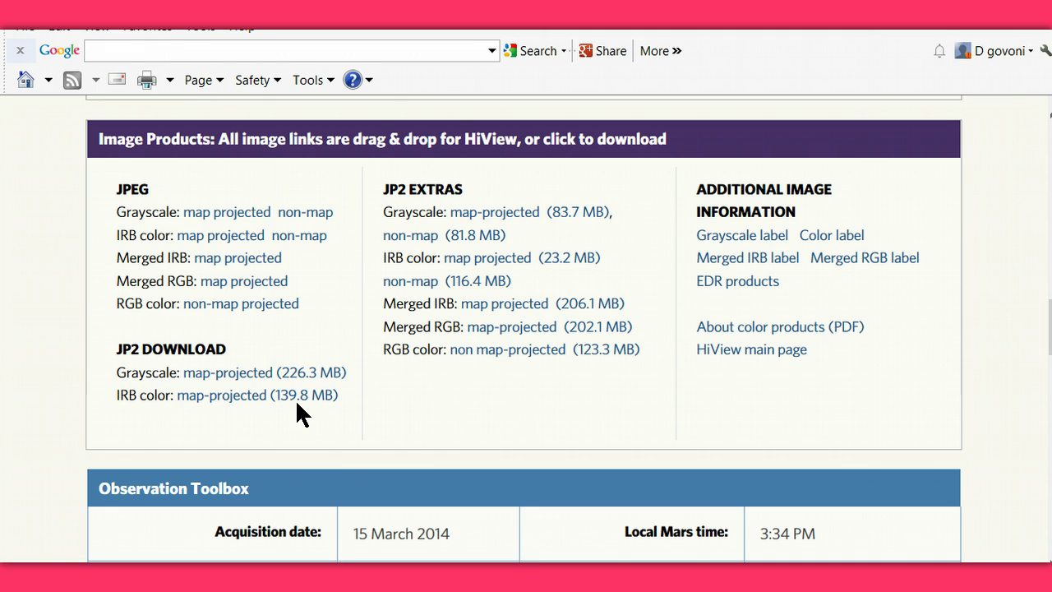
pyautogui.scroll(3, 611, 380)
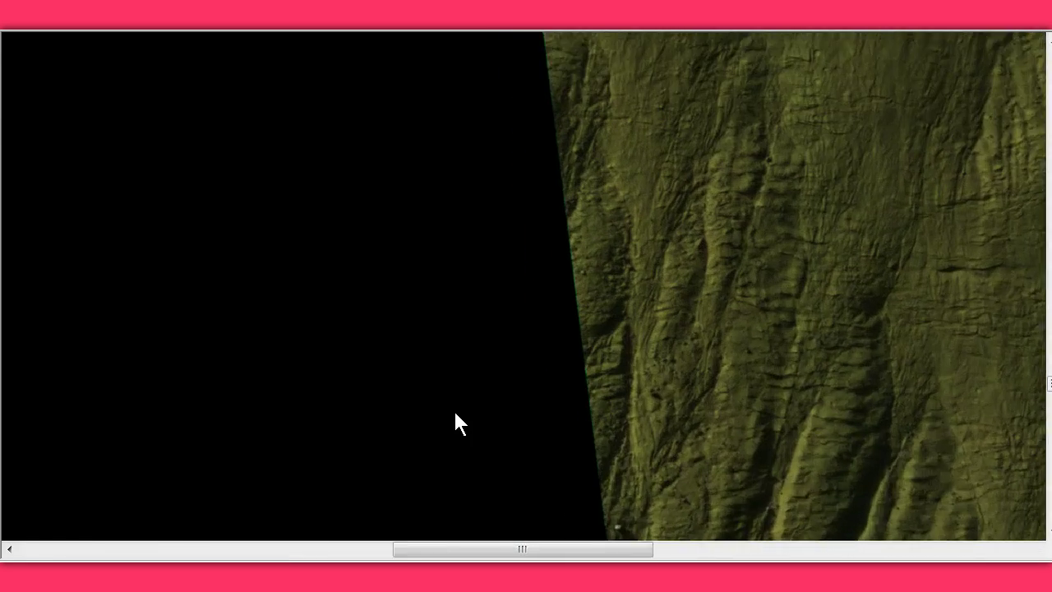
# Pan across the crater image and zoom in on the terrain.
pyautogui.moveTo(521, 256); pyautogui.dragTo(294, 94)
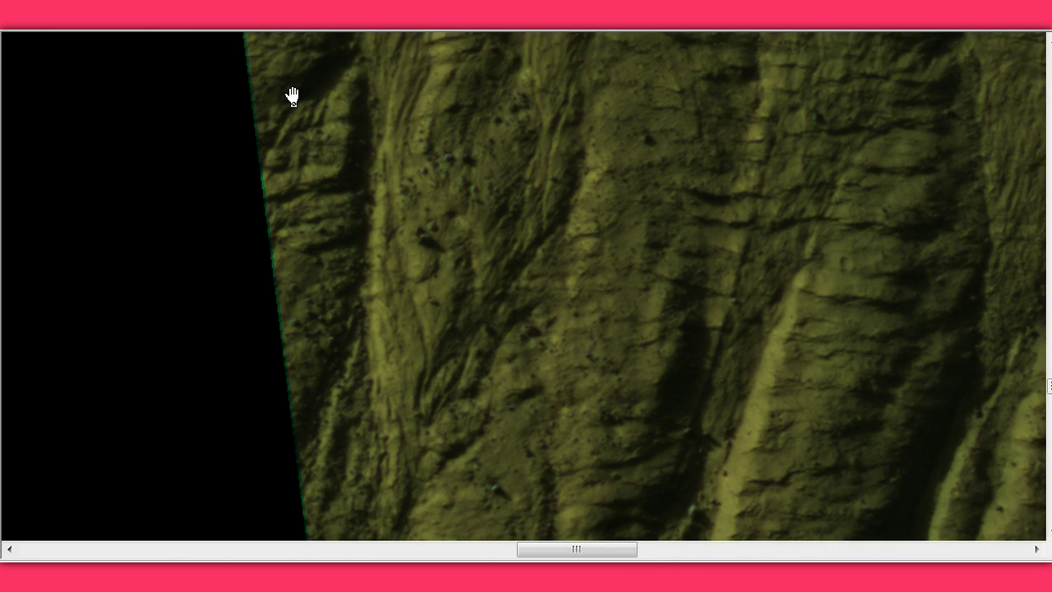
pyautogui.moveTo(482, 347); pyautogui.dragTo(382, 215)
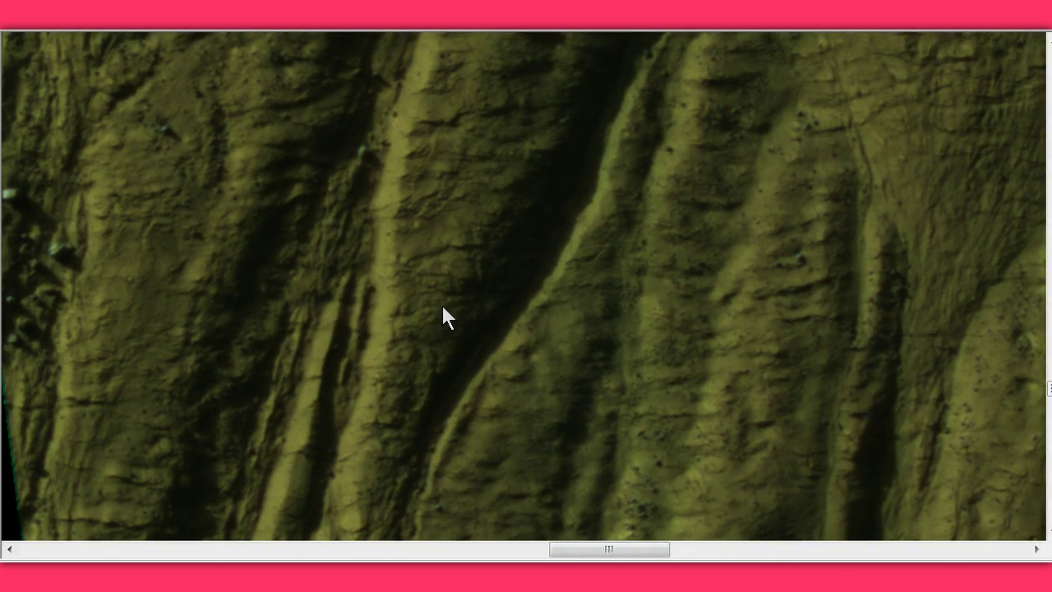
pyautogui.moveTo(403, 423)
pyautogui.mouseDown()
pyautogui.moveTo(611, 223)
pyautogui.moveTo(634, 318)
pyautogui.moveTo(744, 450)
pyautogui.mouseUp()
pyautogui.moveTo(402, 250)
pyautogui.mouseDown()
pyautogui.moveTo(457, 317)
pyautogui.moveTo(482, 299)
pyautogui.mouseUp()
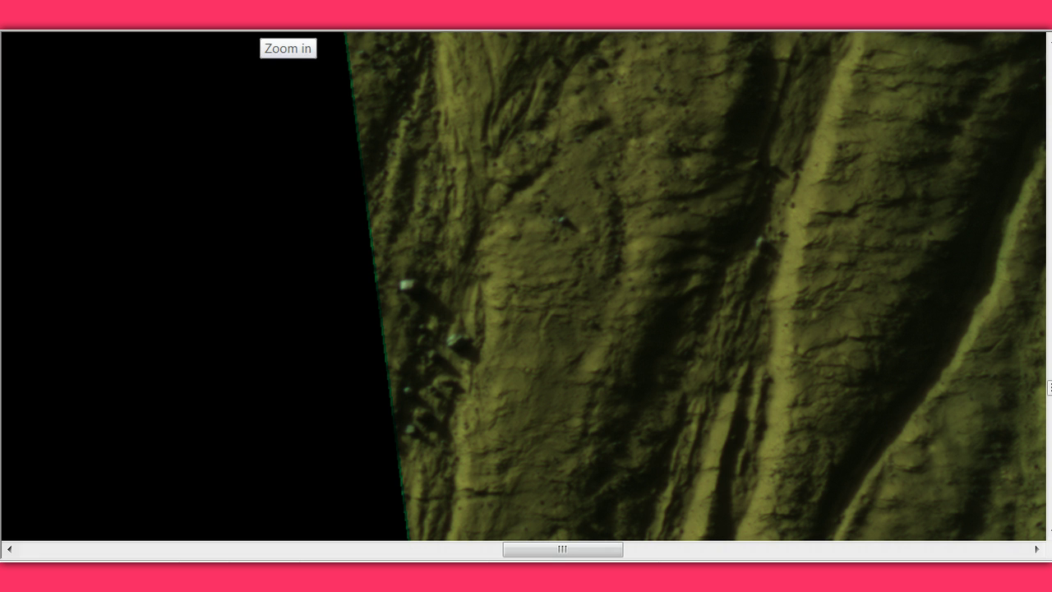
pyautogui.click(262, 21)
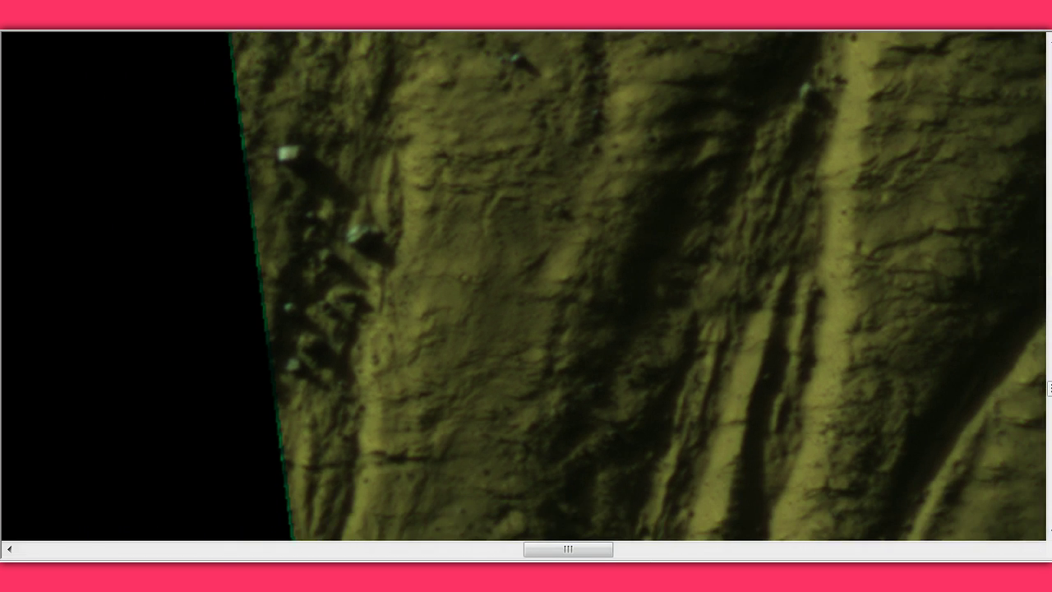
# Pan the zoomed view until the rocky outcrop and dark shadowed pit are centred.
pyautogui.moveTo(712, 416); pyautogui.dragTo(376, 152)
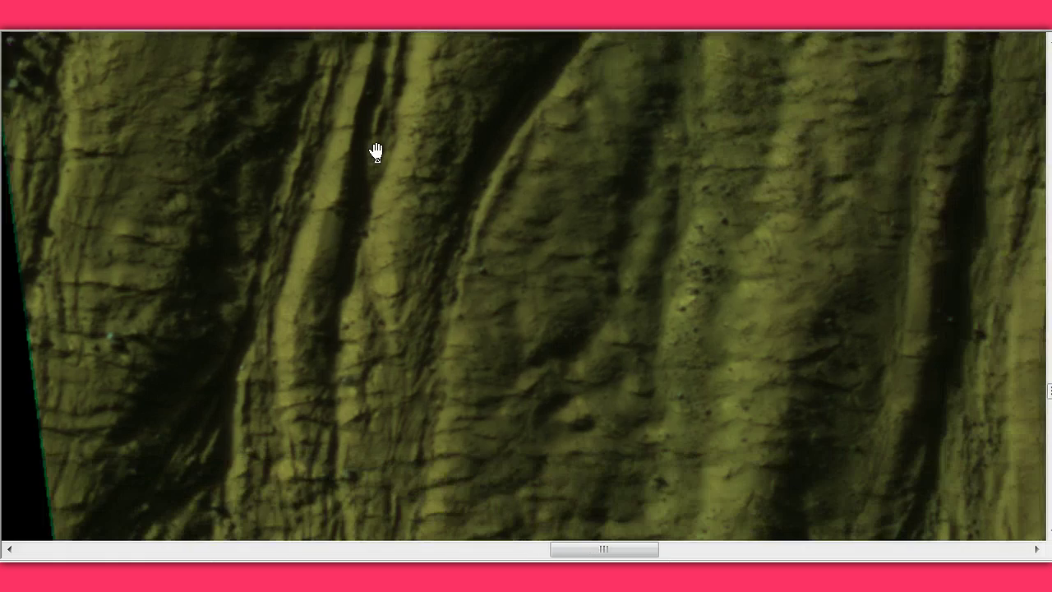
pyautogui.moveTo(609, 432); pyautogui.dragTo(452, 144)
pyautogui.moveTo(627, 502); pyautogui.dragTo(584, 228)
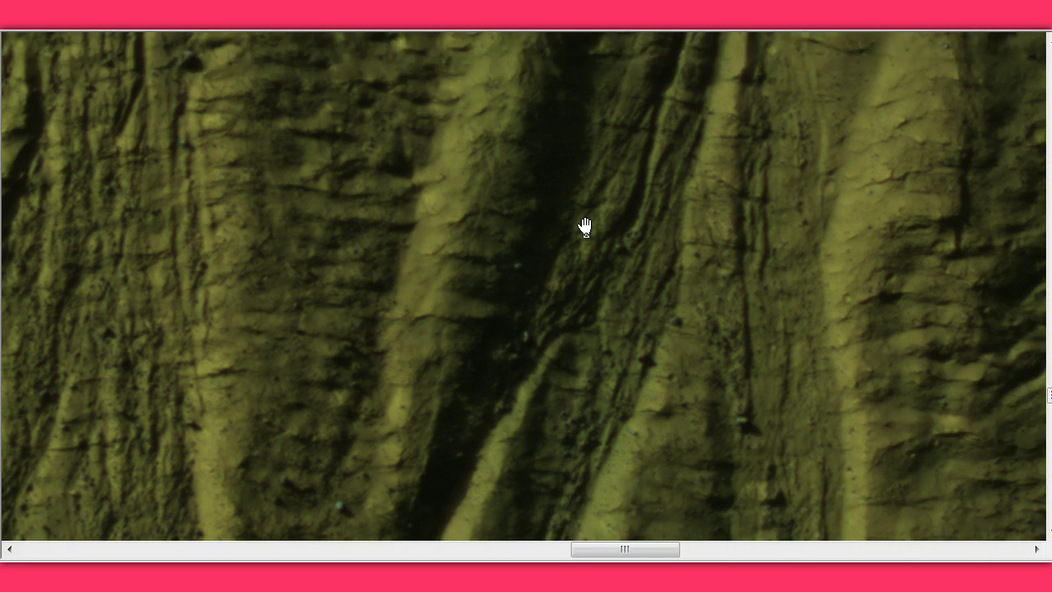
pyautogui.moveTo(559, 439); pyautogui.dragTo(570, 158)
pyautogui.moveTo(564, 494)
pyautogui.mouseDown()
pyautogui.moveTo(575, 206)
pyautogui.moveTo(519, 251)
pyautogui.mouseUp()
pyautogui.moveTo(481, 509); pyautogui.dragTo(435, 71)
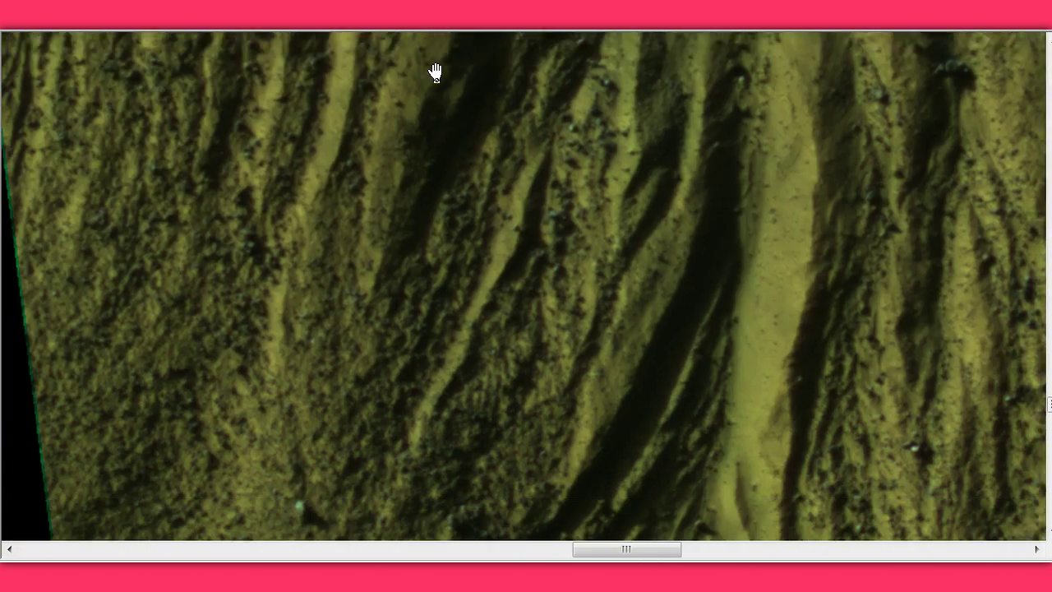
pyautogui.moveTo(715, 499)
pyautogui.mouseDown()
pyautogui.moveTo(669, 447)
pyautogui.moveTo(564, 211)
pyautogui.mouseUp()
pyautogui.moveTo(754, 522)
pyautogui.mouseDown()
pyautogui.moveTo(704, 367)
pyautogui.moveTo(709, 198)
pyautogui.mouseUp()
pyautogui.moveTo(611, 455)
pyautogui.mouseDown()
pyautogui.moveTo(639, 331)
pyautogui.moveTo(650, 174)
pyautogui.mouseUp()
pyautogui.moveTo(518, 164)
pyautogui.mouseDown()
pyautogui.moveTo(536, 209)
pyautogui.moveTo(759, 352)
pyautogui.moveTo(711, 337)
pyautogui.mouseUp()
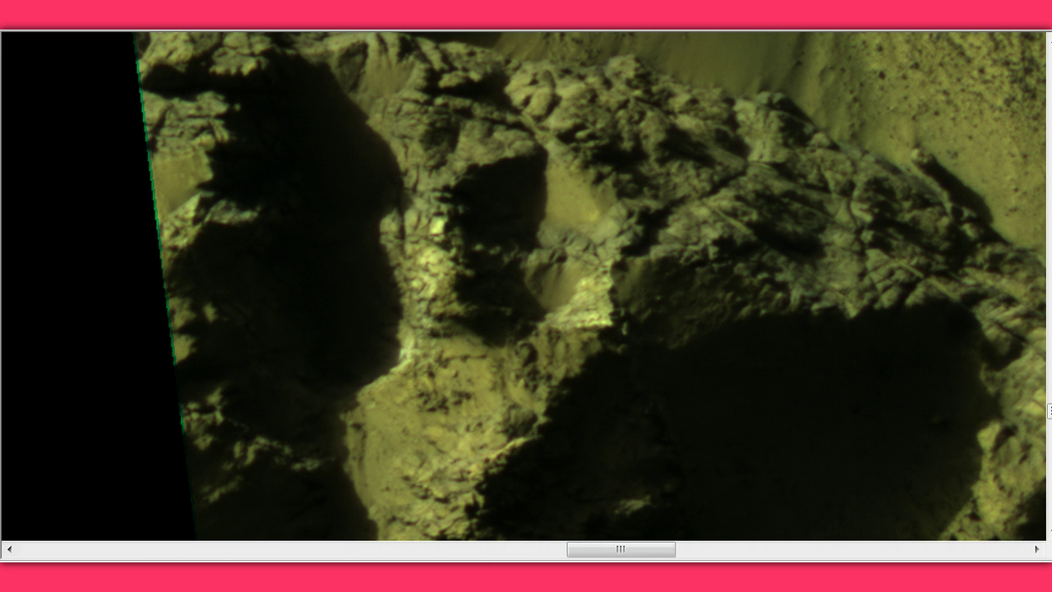
# Zoom further into the rocky outcrop with Ctrl+Plus.
pyautogui.hotkey('ctrl', '+')
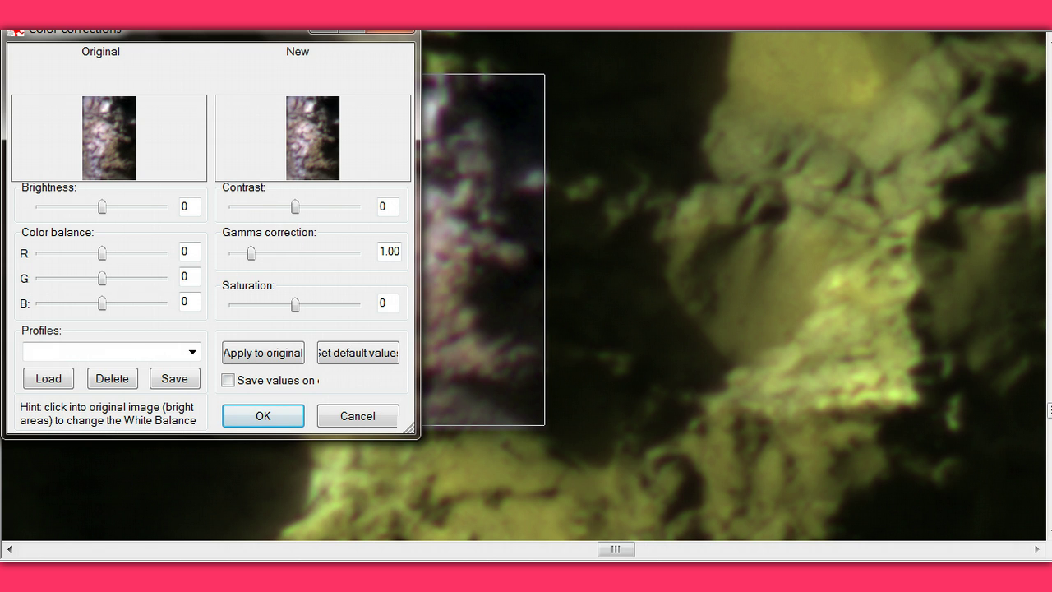
# Apply contrast 50, then gamma 0.35, to the original for the boxed pale rock patch.
pyautogui.moveTo(239, 36)
pyautogui.mouseDown()
pyautogui.moveTo(752, 141)
pyautogui.moveTo(807, 113)
pyautogui.mouseUp()
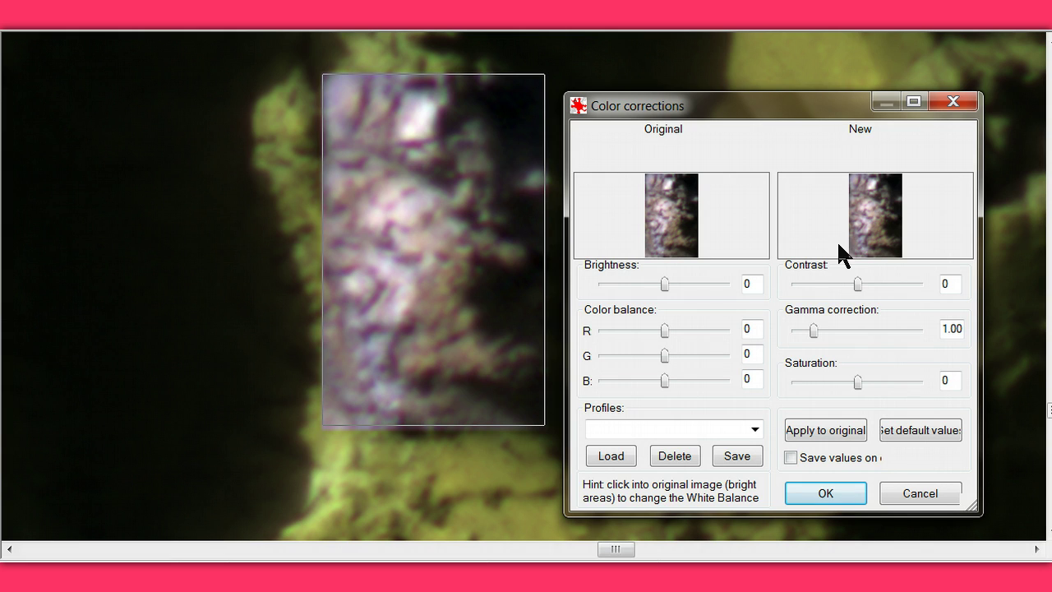
pyautogui.click(882, 284)
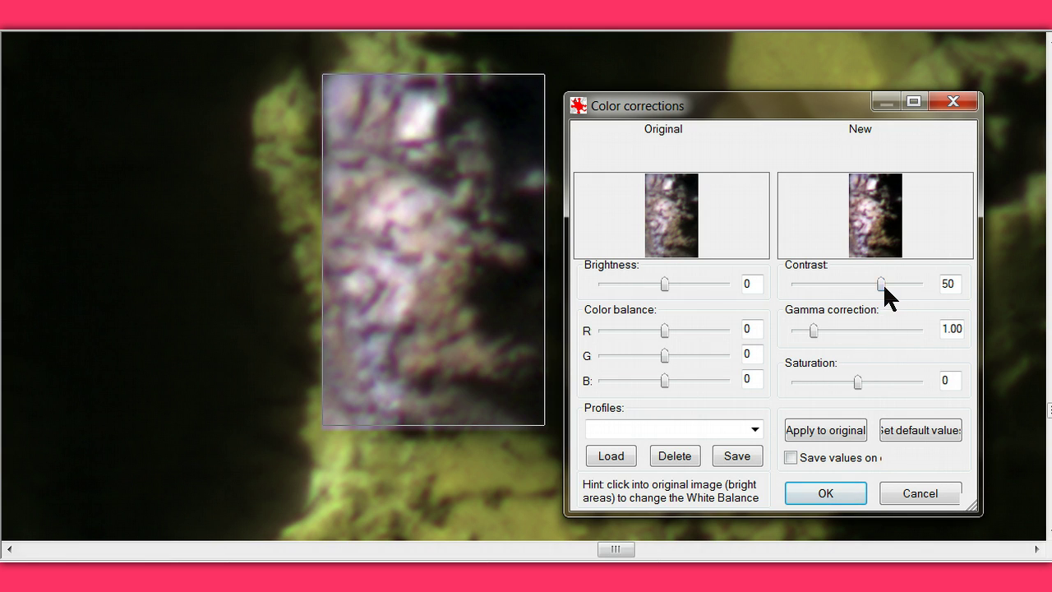
pyautogui.click(845, 429)
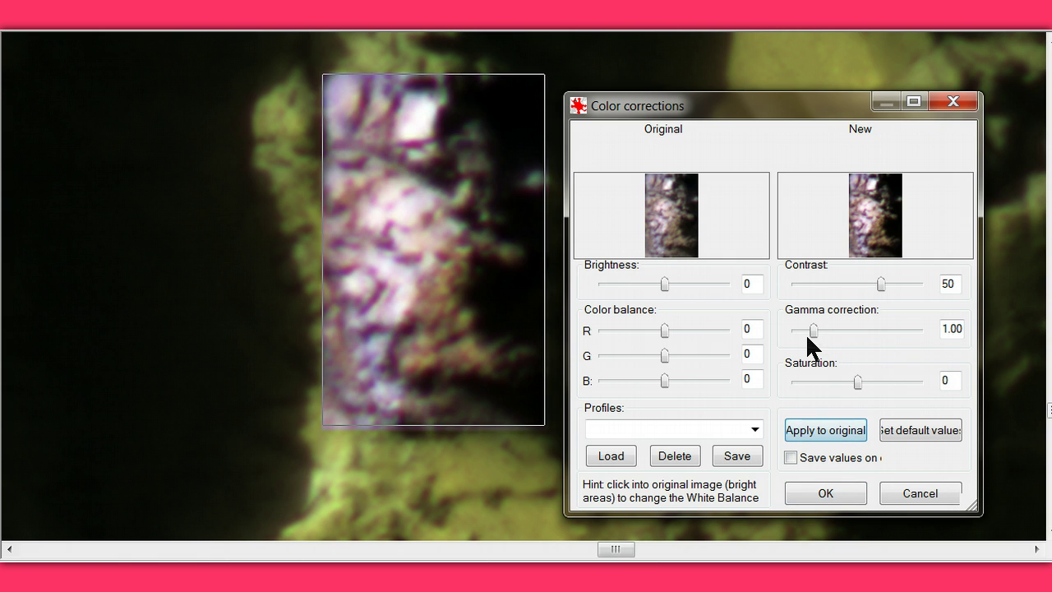
pyautogui.moveTo(805, 331); pyautogui.dragTo(792, 328)
pyautogui.click(822, 429)
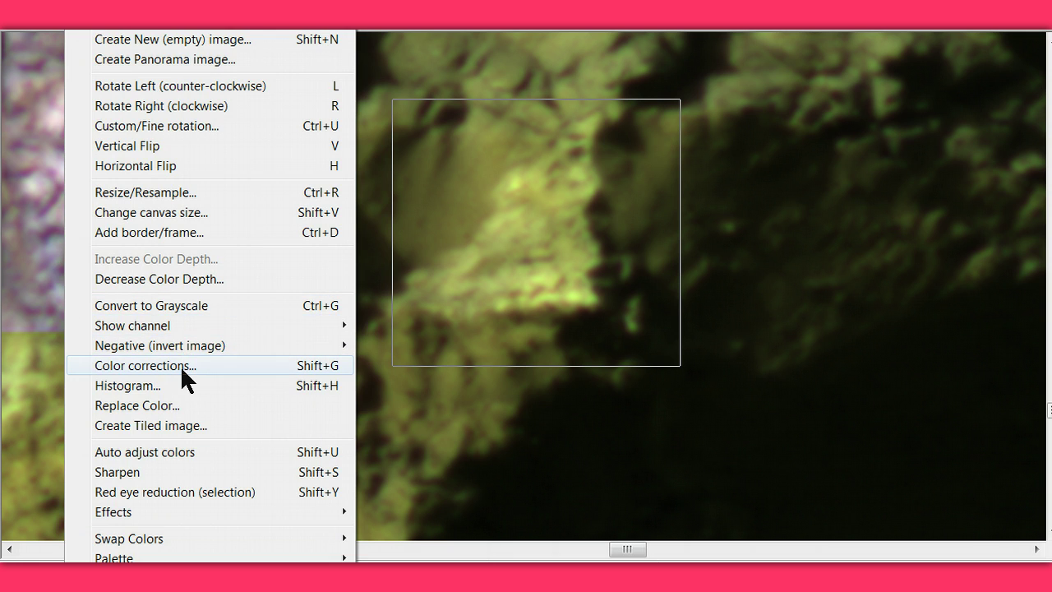
# Give the boxed green rock face contrast 51, then gamma 0.58, then contrast 71, applying each.
pyautogui.click(180, 365)
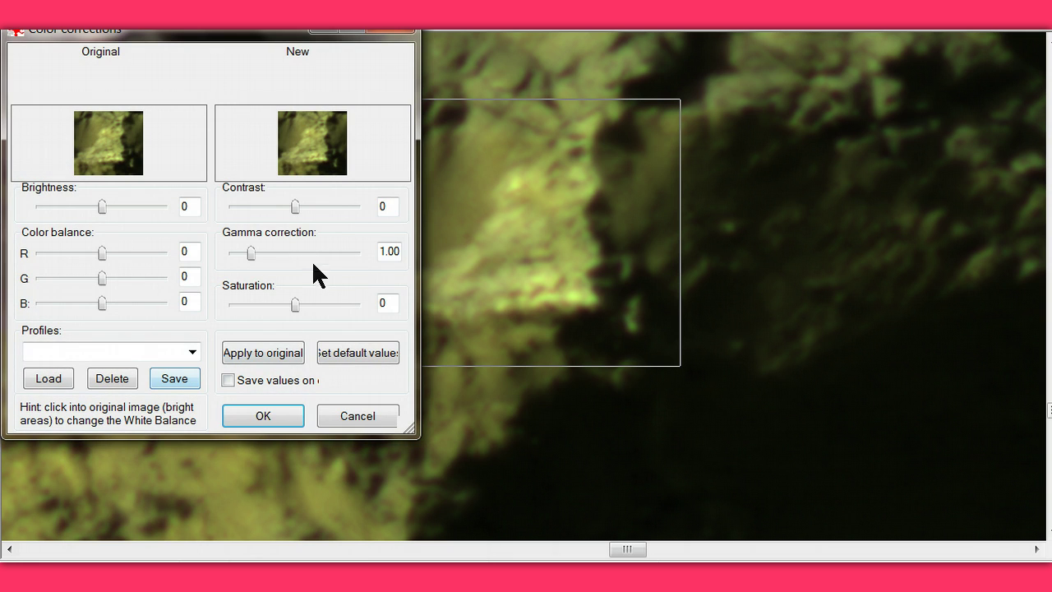
pyautogui.moveTo(319, 205); pyautogui.dragTo(321, 204)
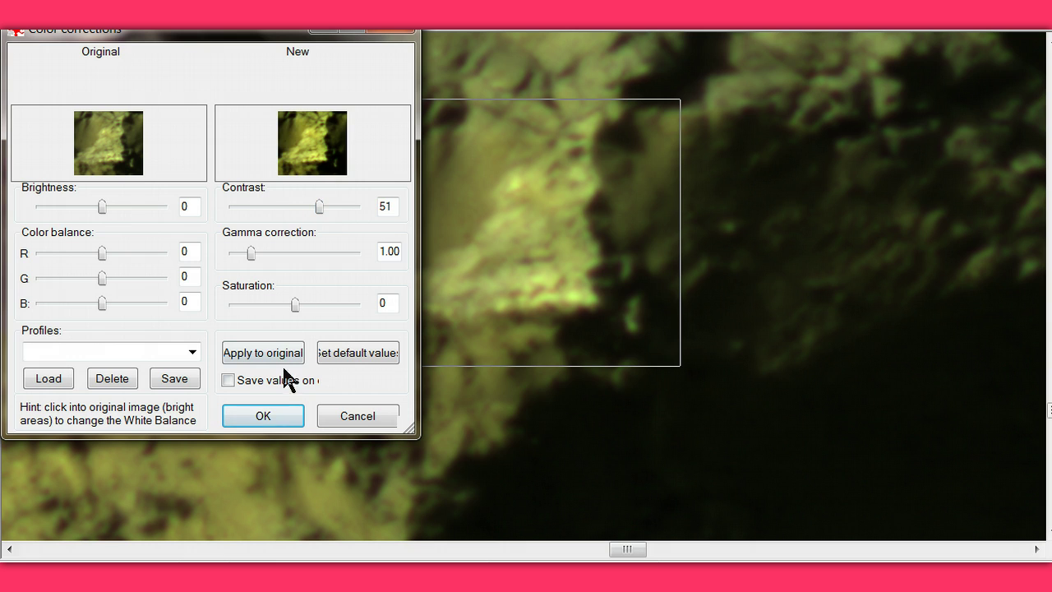
pyautogui.click(274, 352)
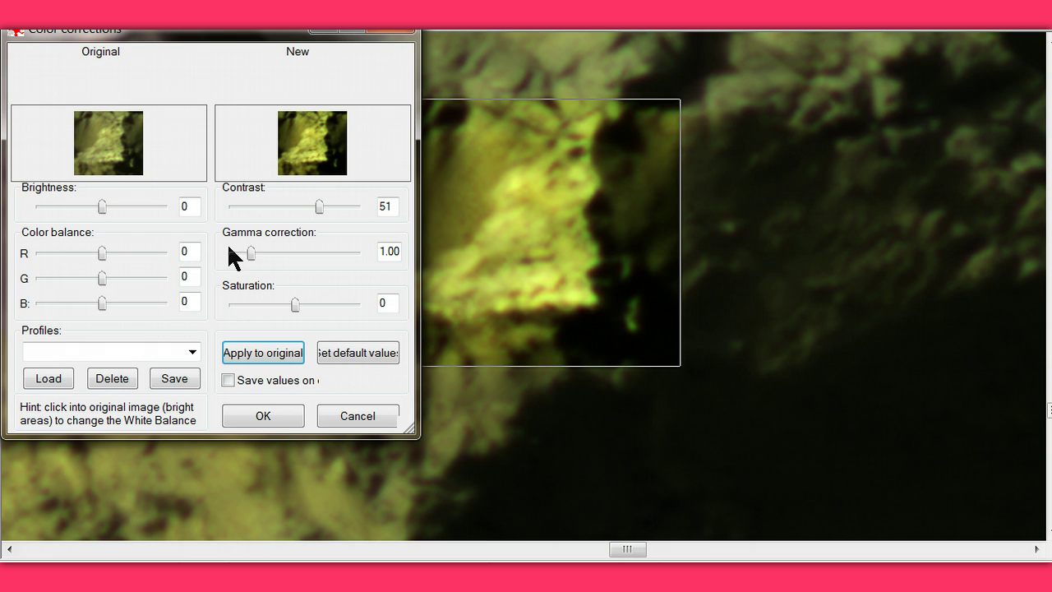
pyautogui.moveTo(248, 253); pyautogui.dragTo(243, 252)
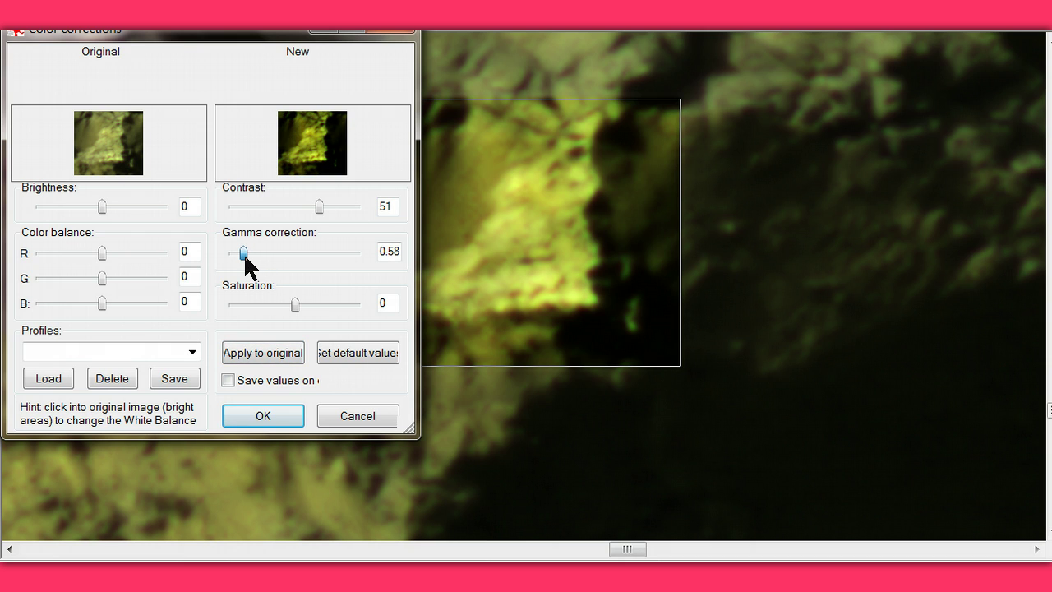
pyautogui.click(258, 351)
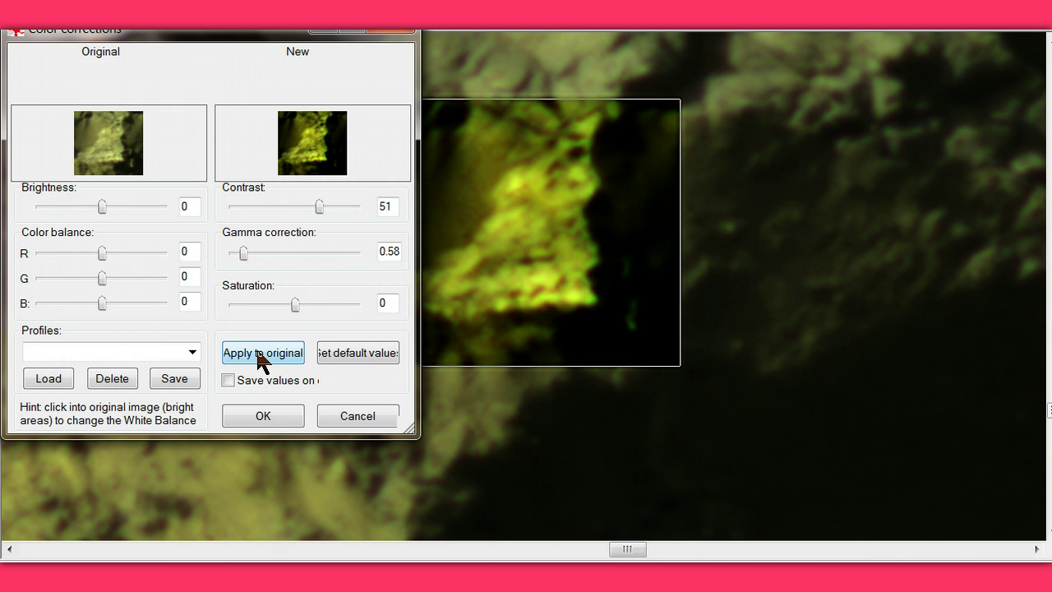
pyautogui.click(333, 207)
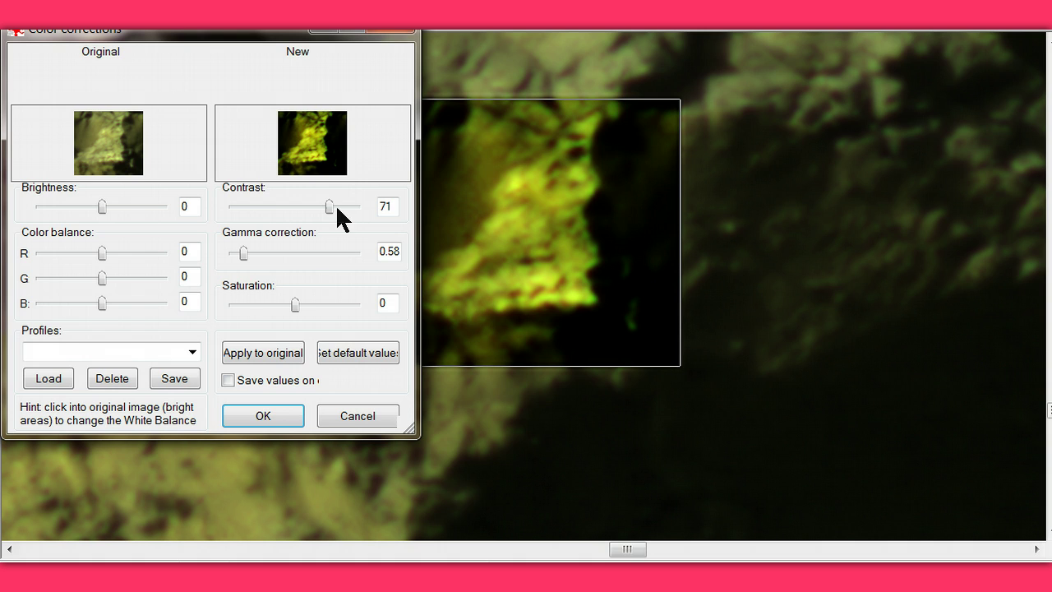
pyautogui.click(298, 353)
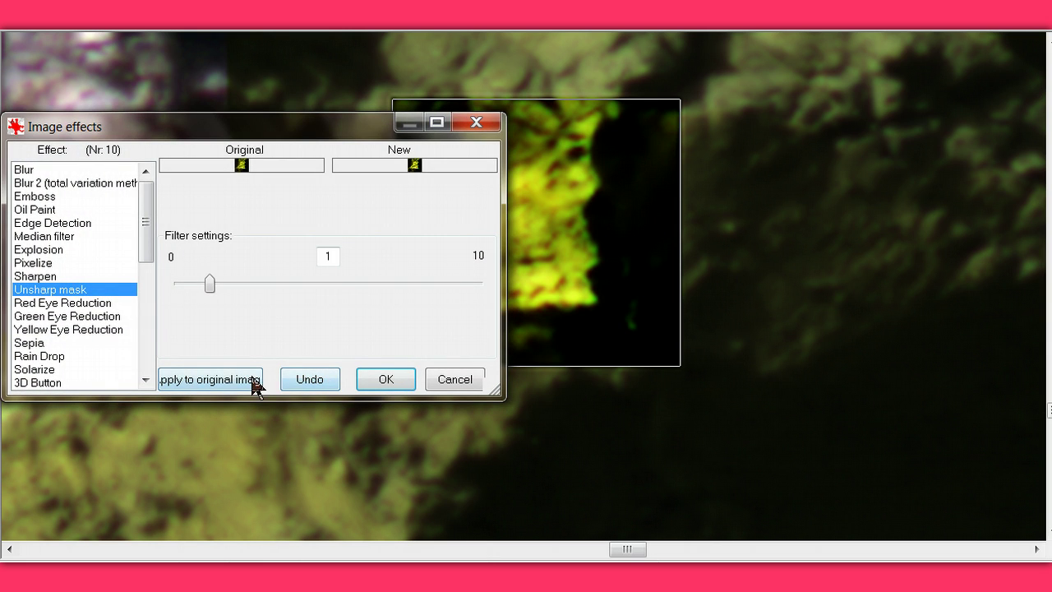
# Apply the unsharp mask to the boxed area, then pan to the layered crater-wall ledges.
pyautogui.click(226, 386)
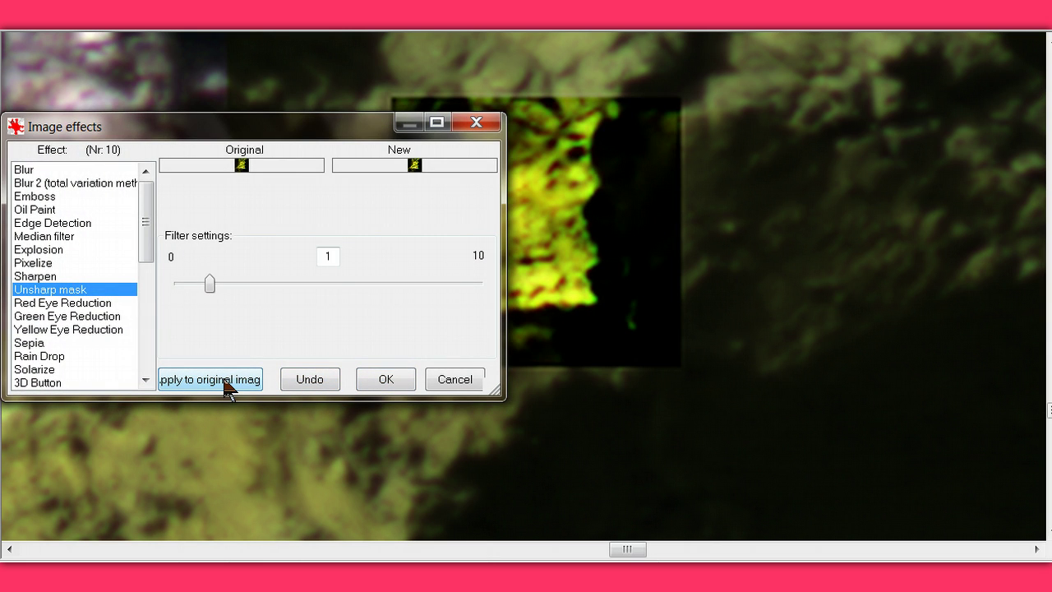
pyautogui.click(379, 383)
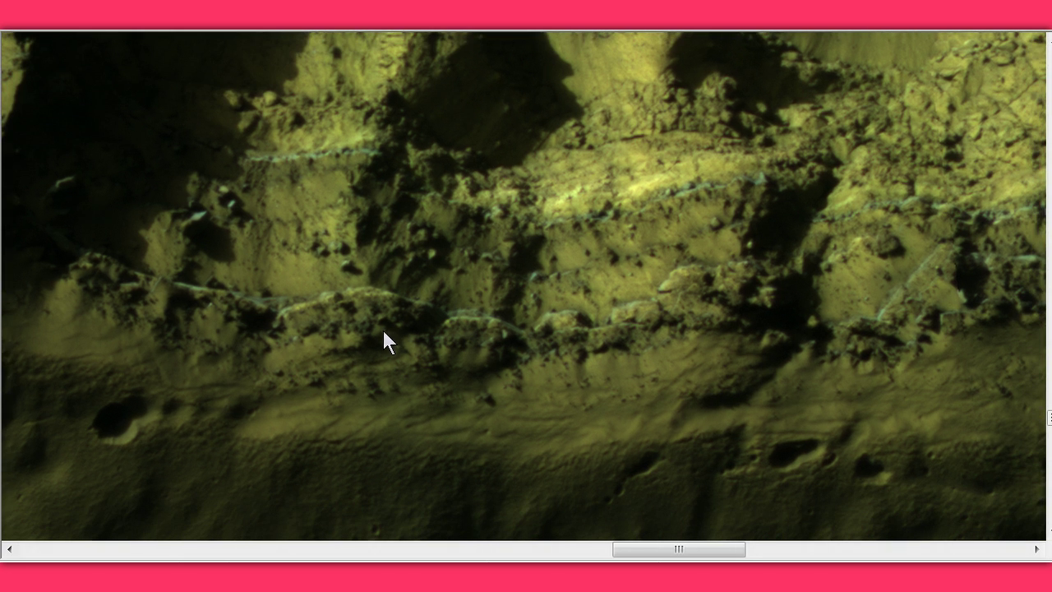
pyautogui.moveTo(384, 341)
pyautogui.mouseDown()
pyautogui.moveTo(559, 288)
pyautogui.moveTo(589, 382)
pyautogui.mouseUp()
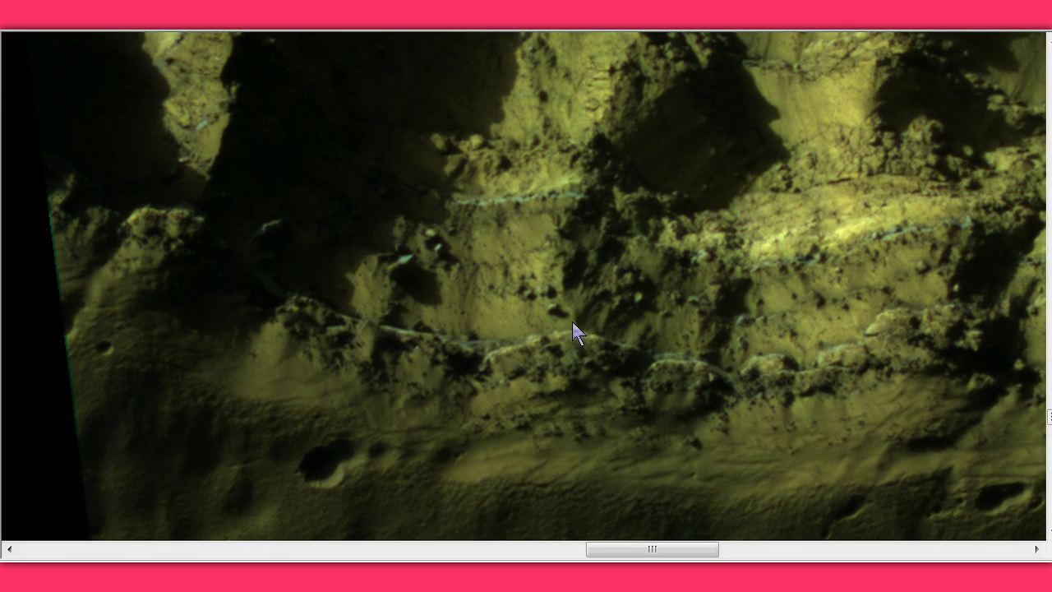
pyautogui.moveTo(561, 422); pyautogui.dragTo(401, 317)
# Brighten the layered crater wall with Color corrections set to contrast 18 and gamma 2.05.
pyautogui.click(82, 29)
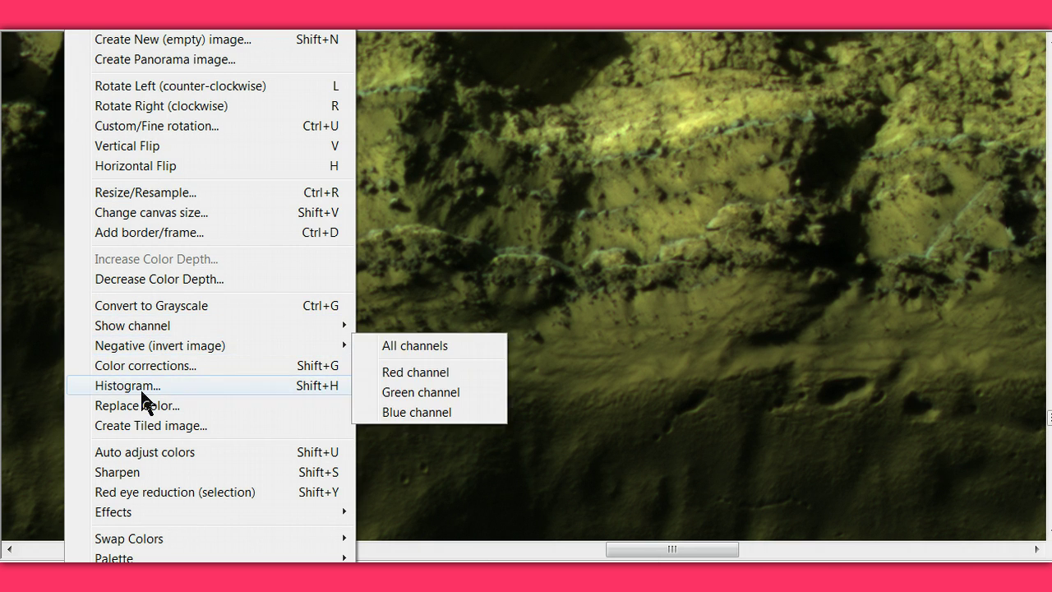
pyautogui.click(163, 366)
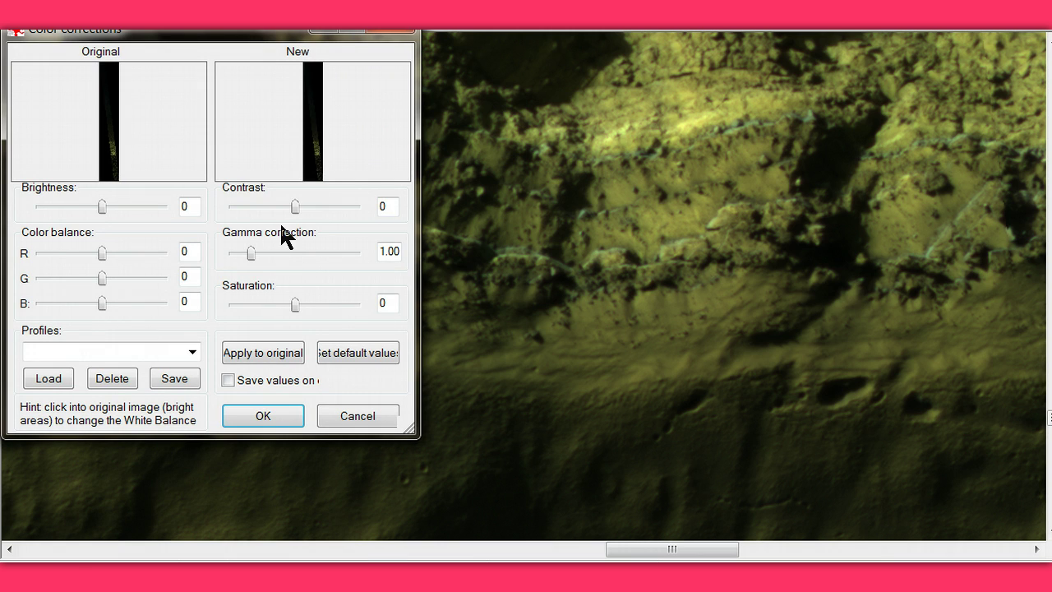
pyautogui.moveTo(296, 206); pyautogui.dragTo(304, 207)
pyautogui.moveTo(248, 252)
pyautogui.mouseDown()
pyautogui.moveTo(276, 251)
pyautogui.moveTo(265, 251)
pyautogui.mouseUp()
pyautogui.click(250, 351)
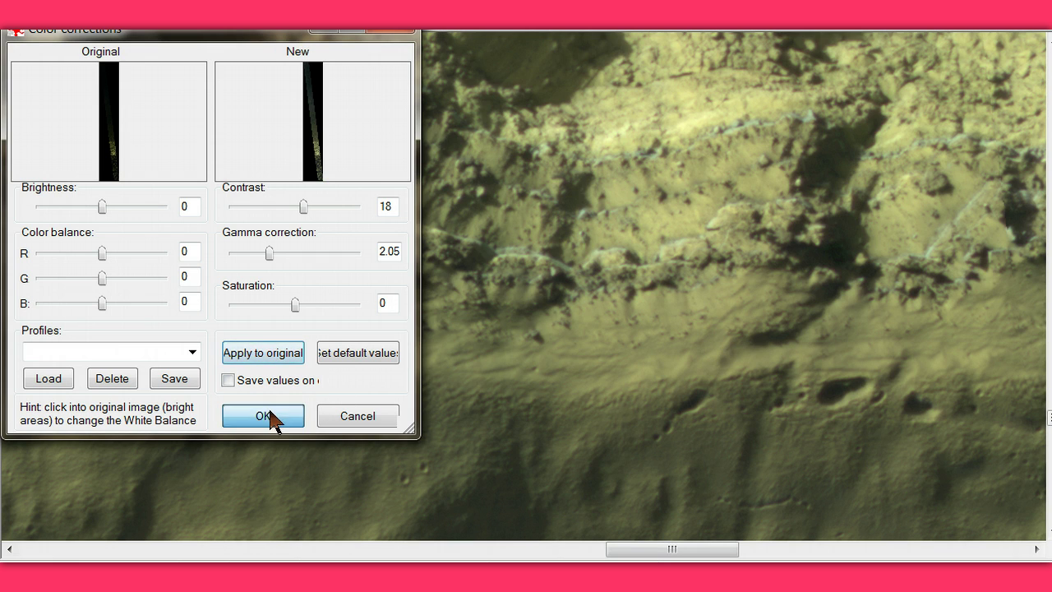
pyautogui.click(270, 414)
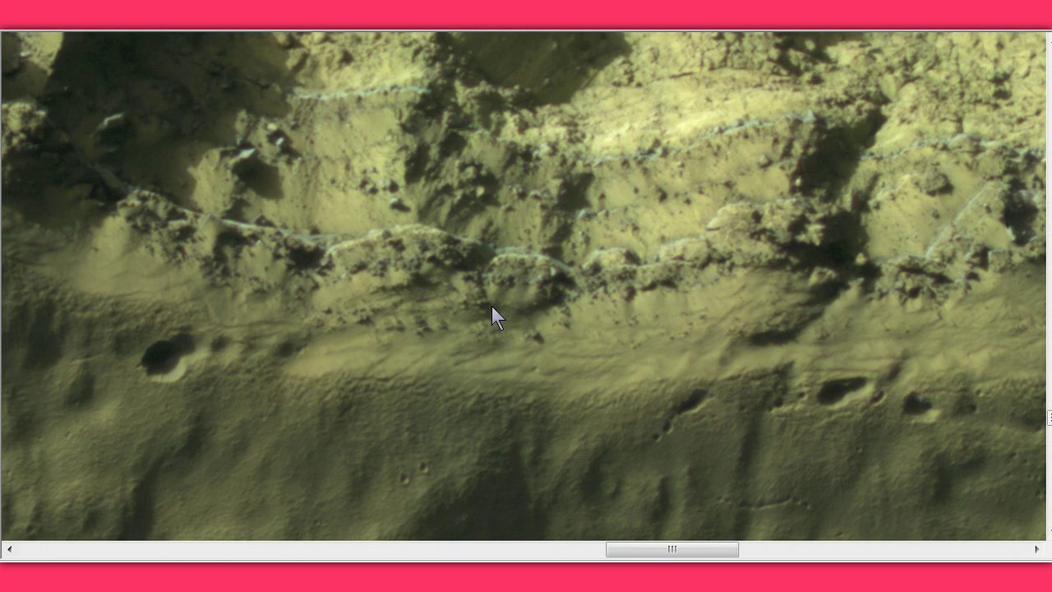
# Pan to the pale curving ridge and draw a selection rectangle around it.
pyautogui.moveTo(432, 276)
pyautogui.mouseDown()
pyautogui.moveTo(533, 439)
pyautogui.moveTo(569, 447)
pyautogui.mouseUp()
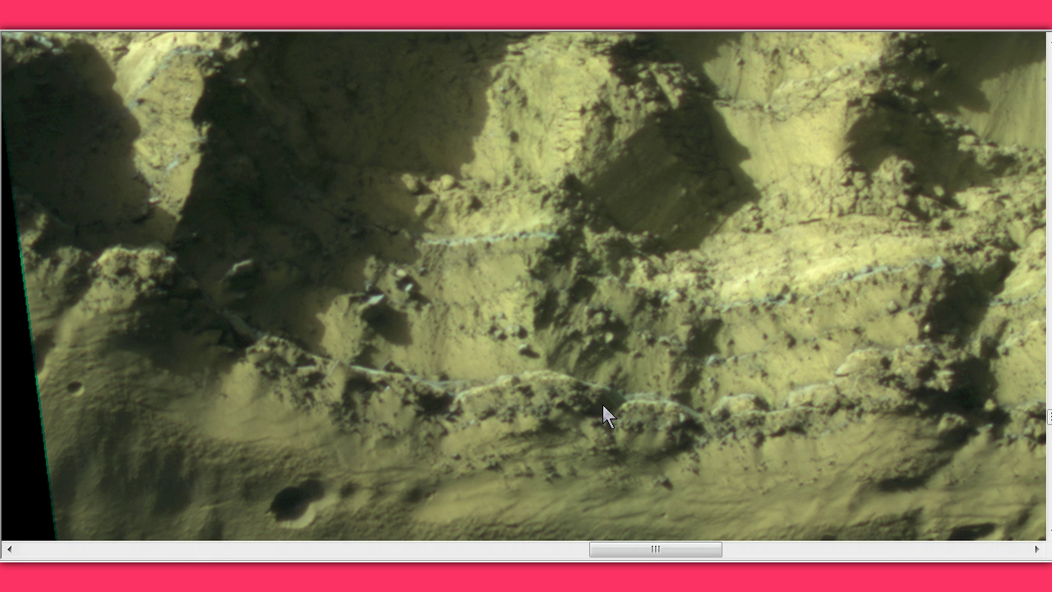
pyautogui.moveTo(685, 429); pyautogui.dragTo(371, 370)
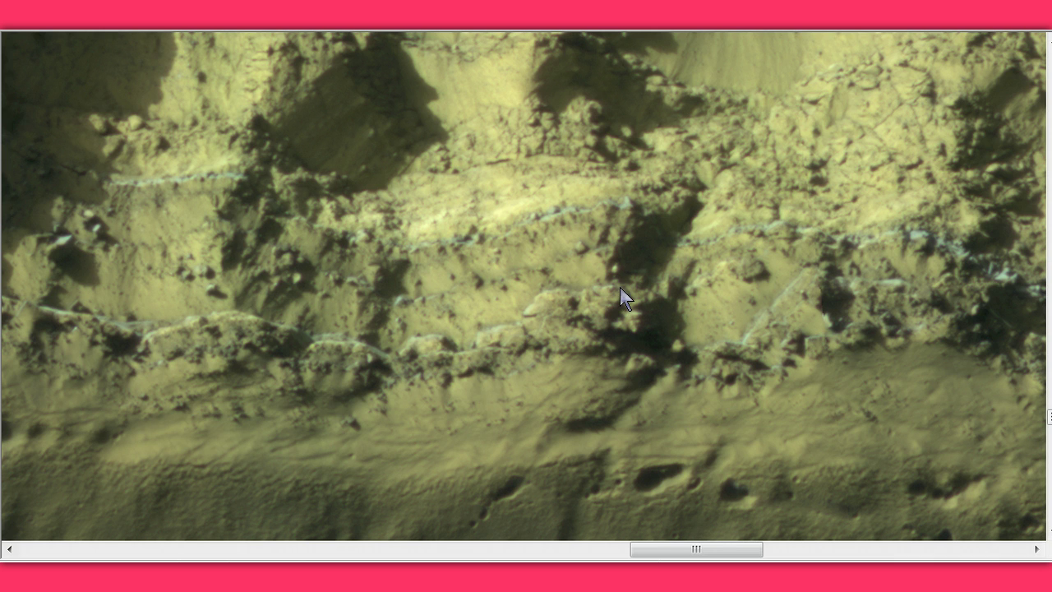
pyautogui.moveTo(667, 307)
pyautogui.mouseDown()
pyautogui.moveTo(638, 360)
pyautogui.moveTo(436, 409)
pyautogui.mouseUp()
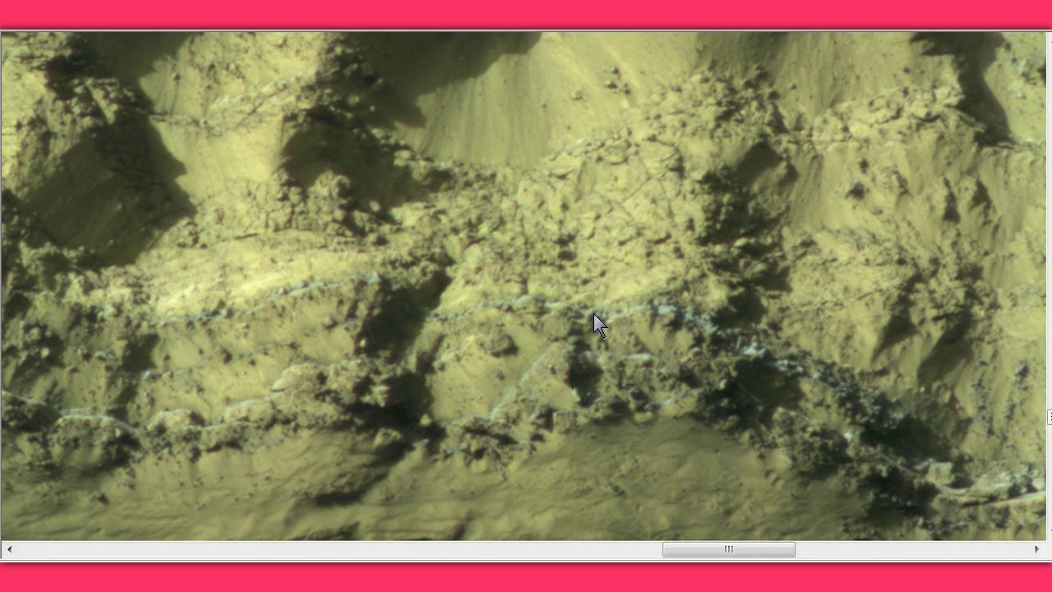
pyautogui.moveTo(650, 357); pyautogui.dragTo(337, 303)
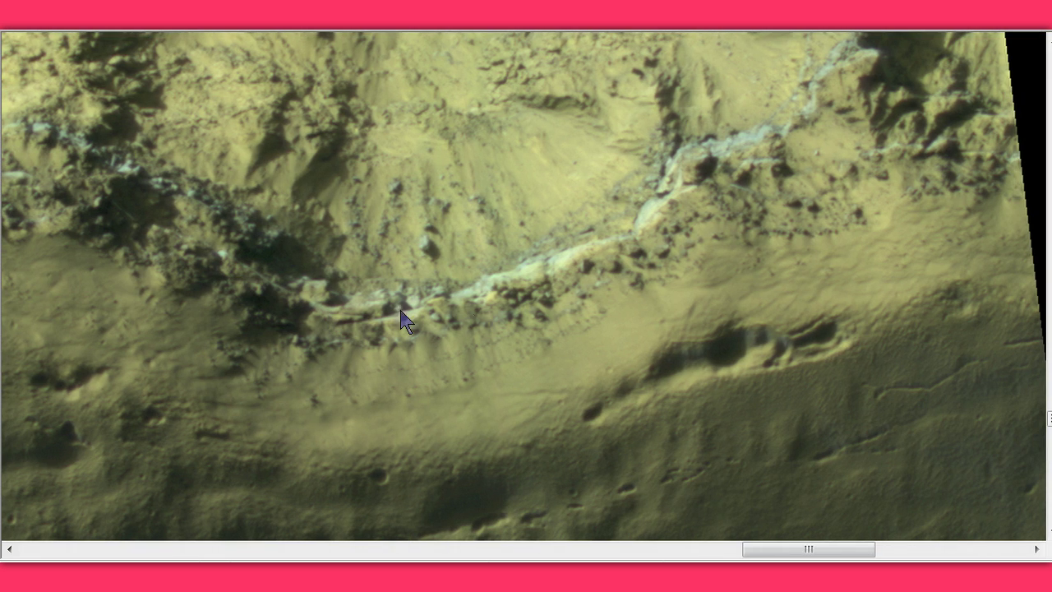
pyautogui.moveTo(153, 68)
pyautogui.mouseDown()
pyautogui.moveTo(206, 404)
pyautogui.moveTo(766, 342)
pyautogui.moveTo(801, 410)
pyautogui.mouseUp()
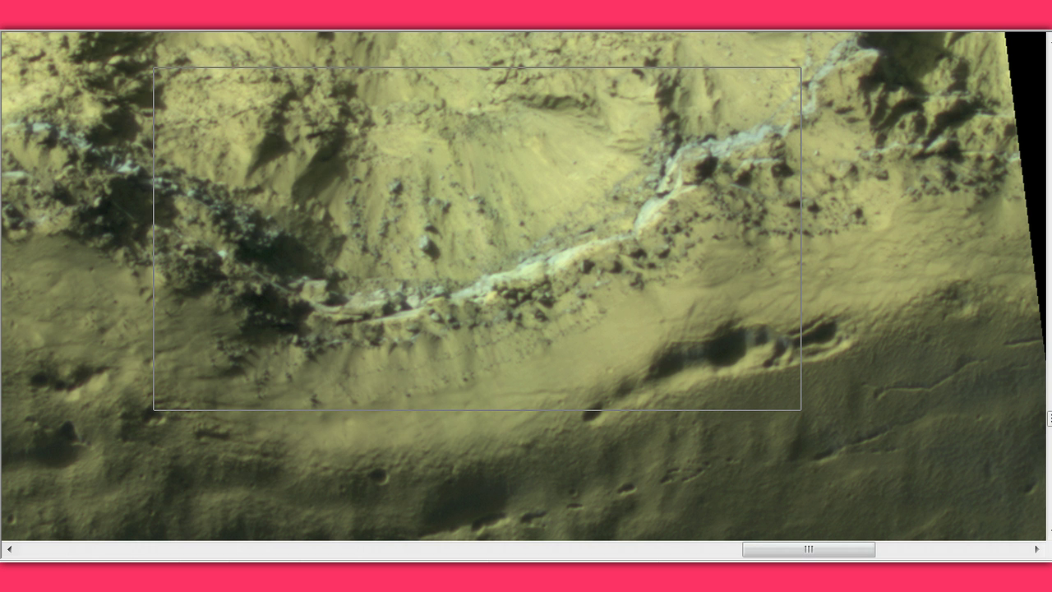
# Auto-adjust the boxed ridge's colours, then apply contrast 30 in Color corrections.
pyautogui.hotkey('alt', 'i')
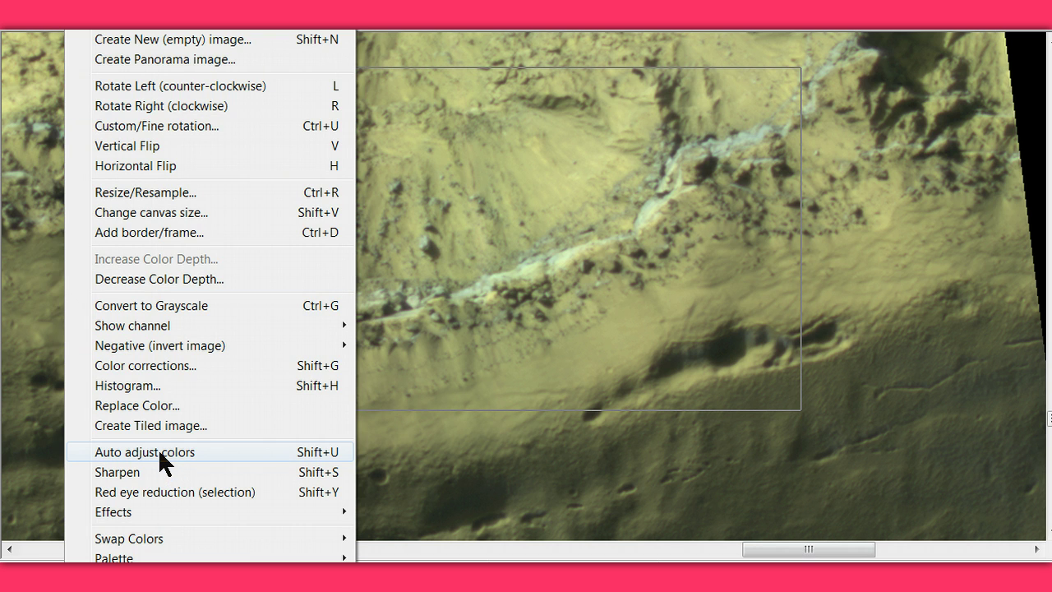
pyautogui.click(162, 460)
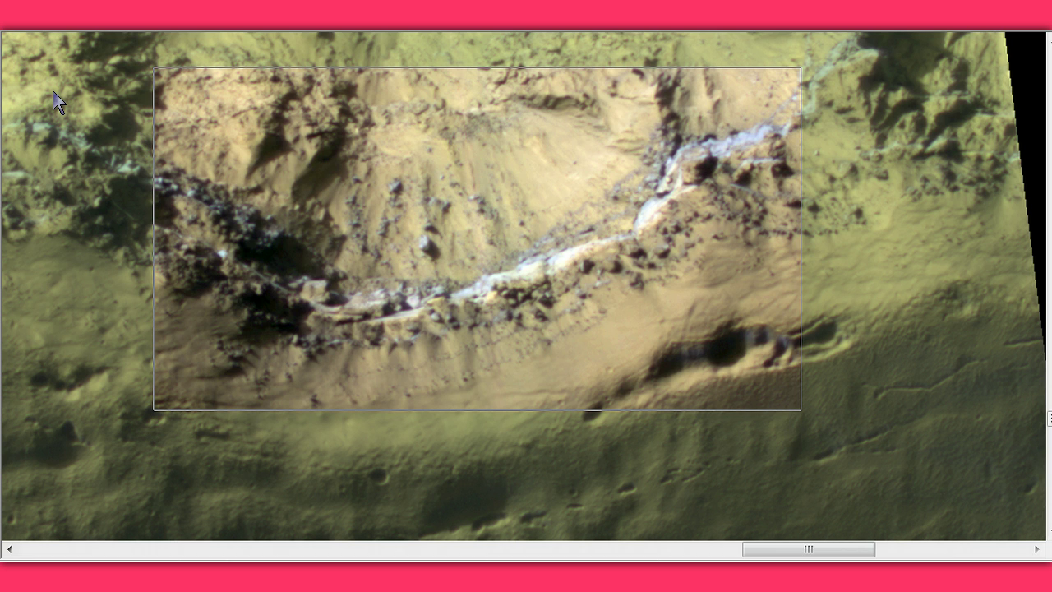
pyautogui.click(78, 21)
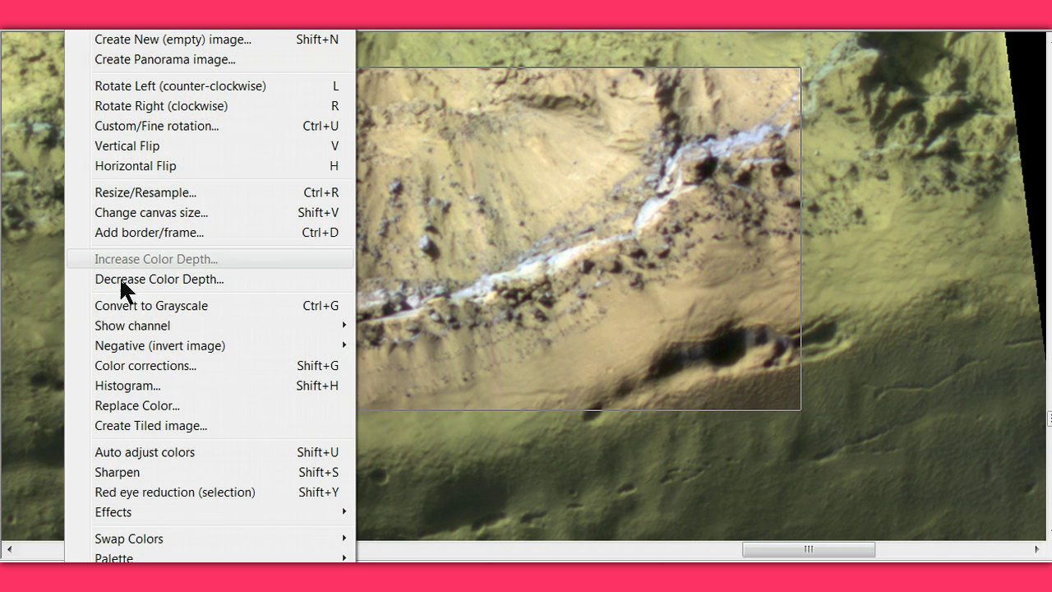
pyautogui.click(127, 367)
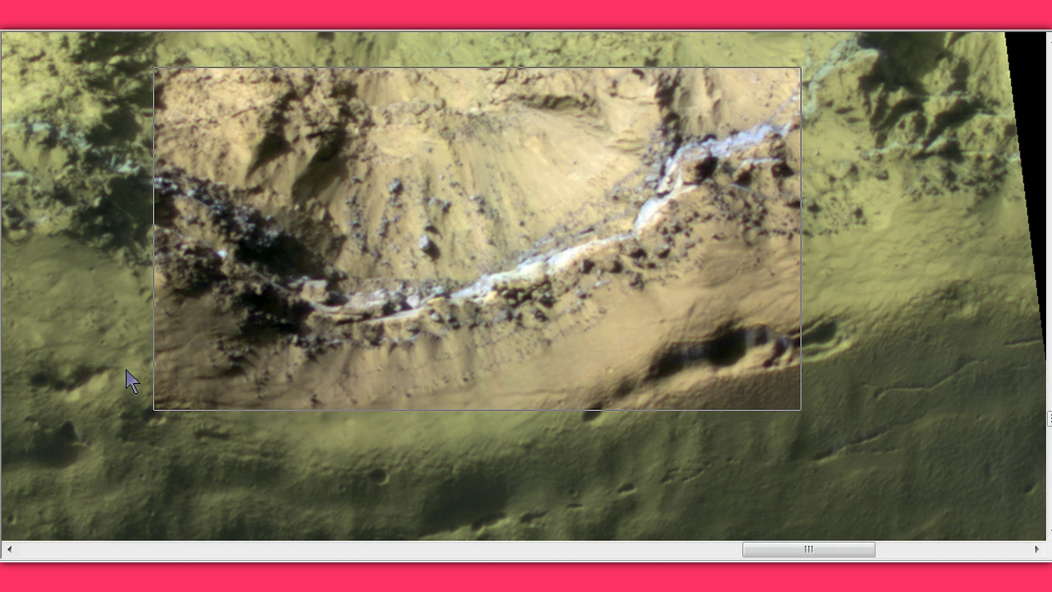
pyautogui.click(314, 204)
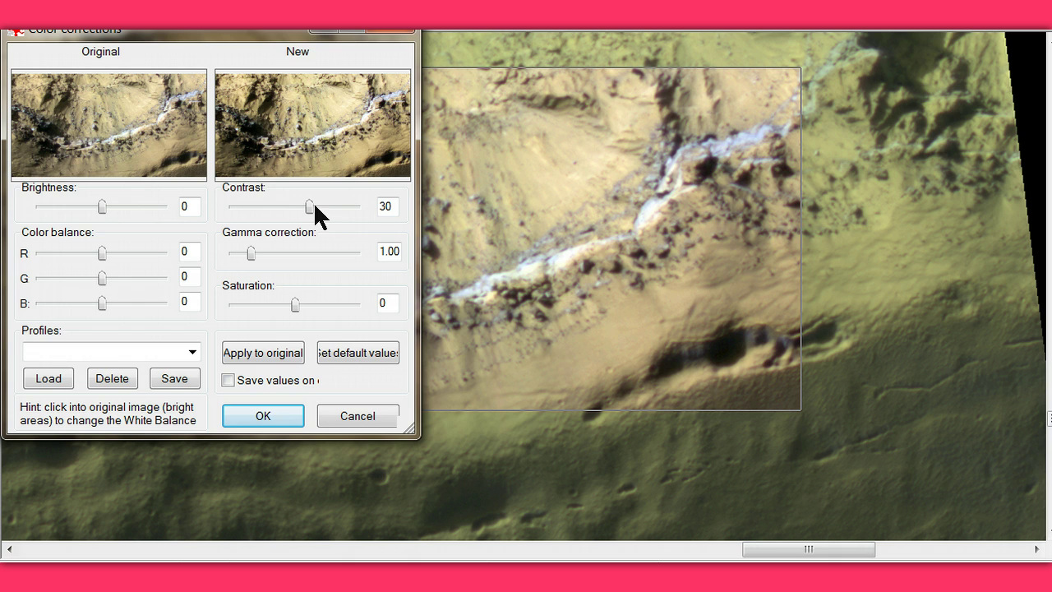
pyautogui.click(265, 354)
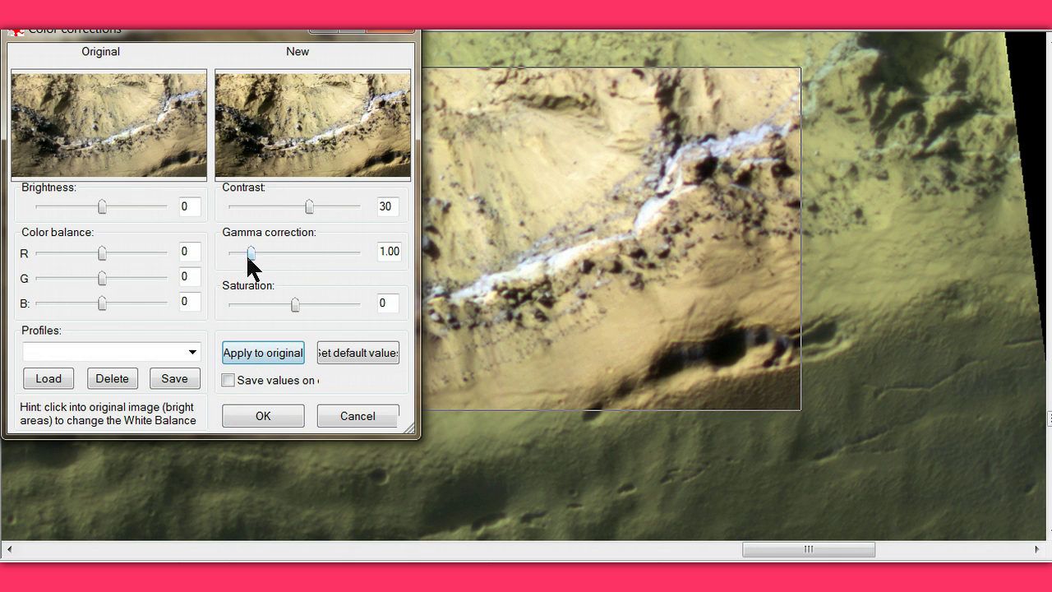
# Apply gamma 0.80 and contrast 50 to the ridge region and confirm the corrections.
pyautogui.click(240, 254)
pyautogui.click(240, 254)
pyautogui.click(241, 254)
pyautogui.click(241, 253)
pyautogui.click(251, 353)
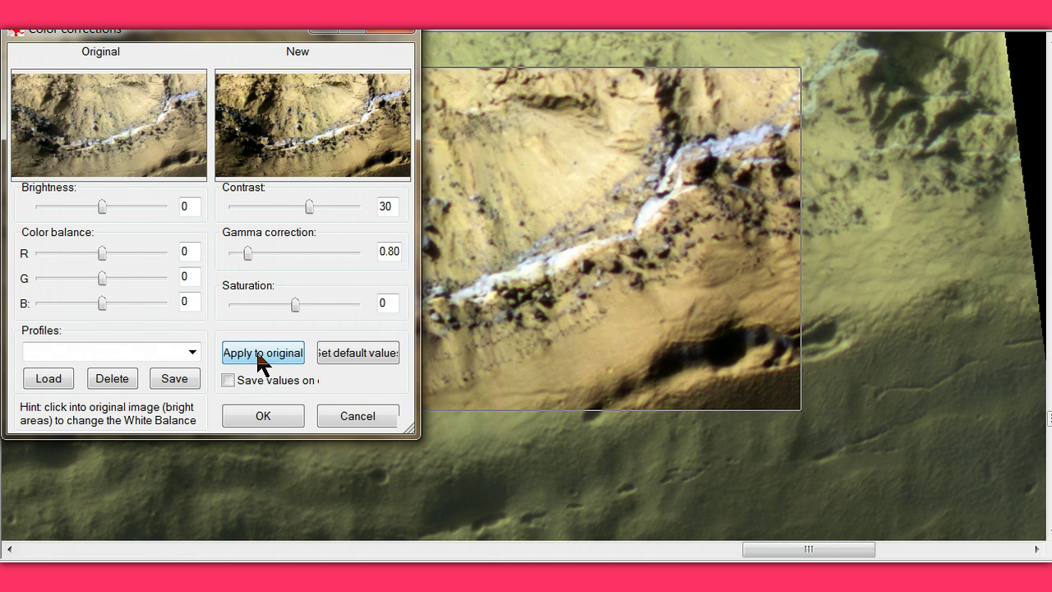
pyautogui.click(327, 207)
pyautogui.click(327, 206)
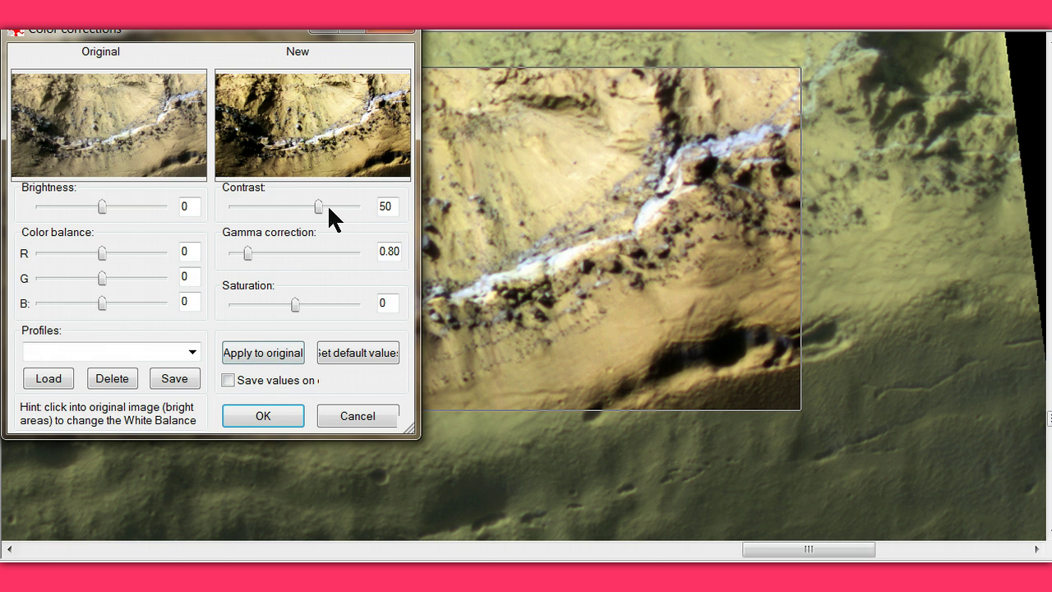
pyautogui.click(276, 352)
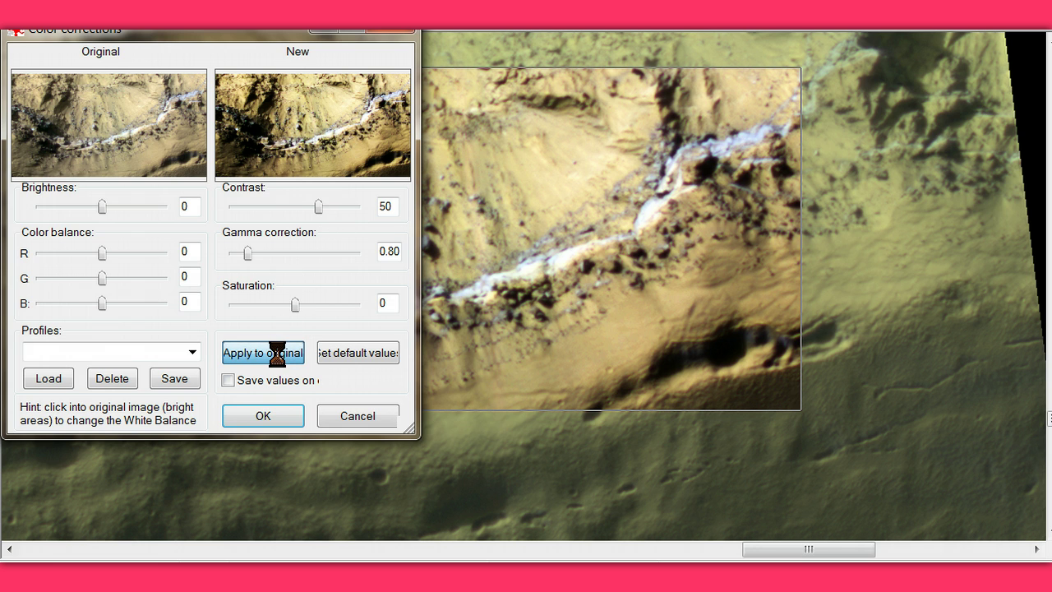
pyautogui.click(268, 409)
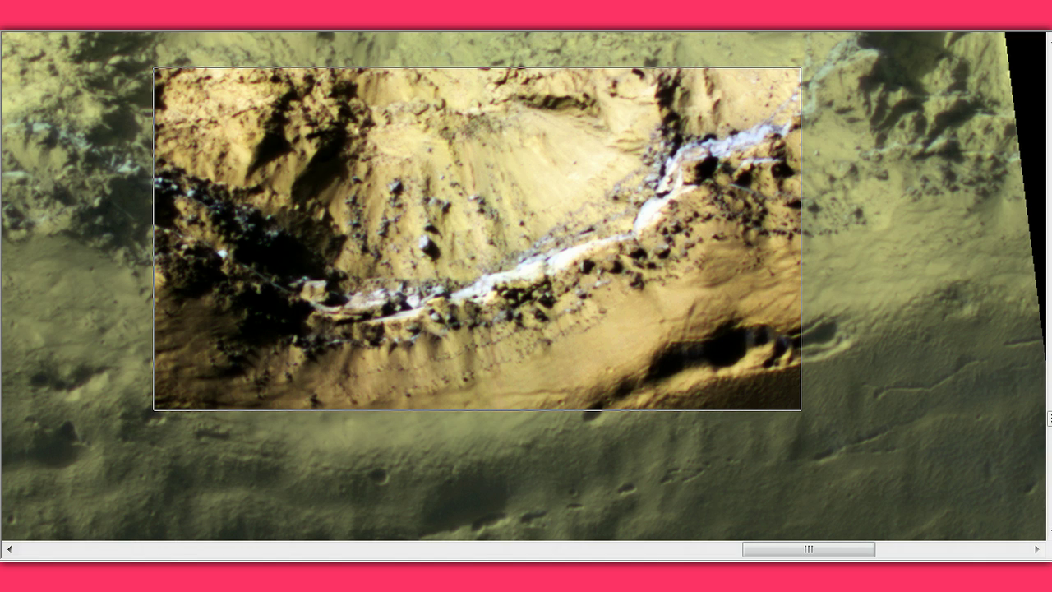
pyautogui.press('+')
pyautogui.press('+')
pyautogui.press('+')
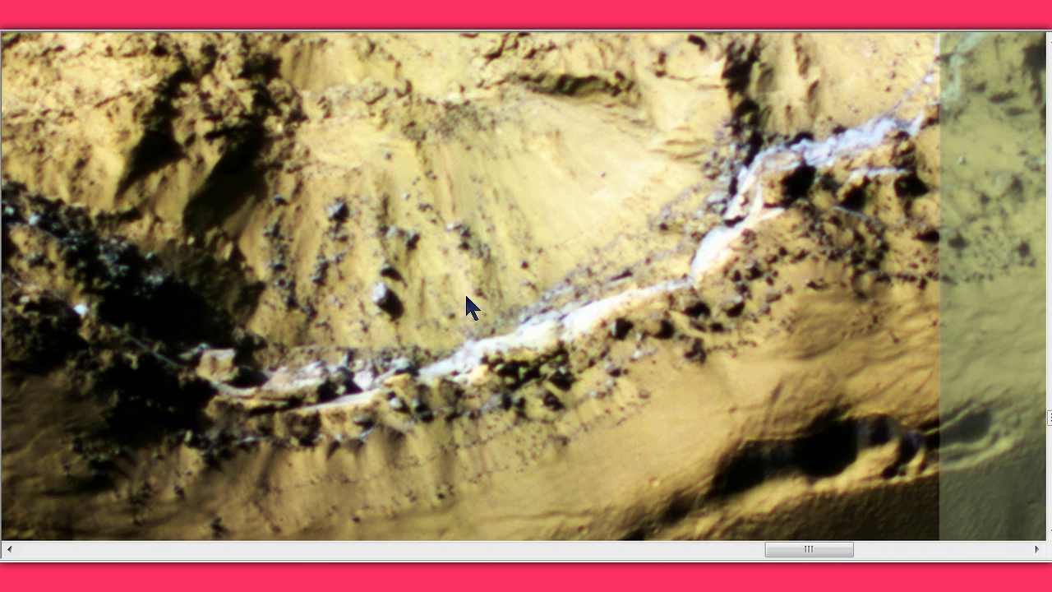
pyautogui.scroll(-2, 526, 296)
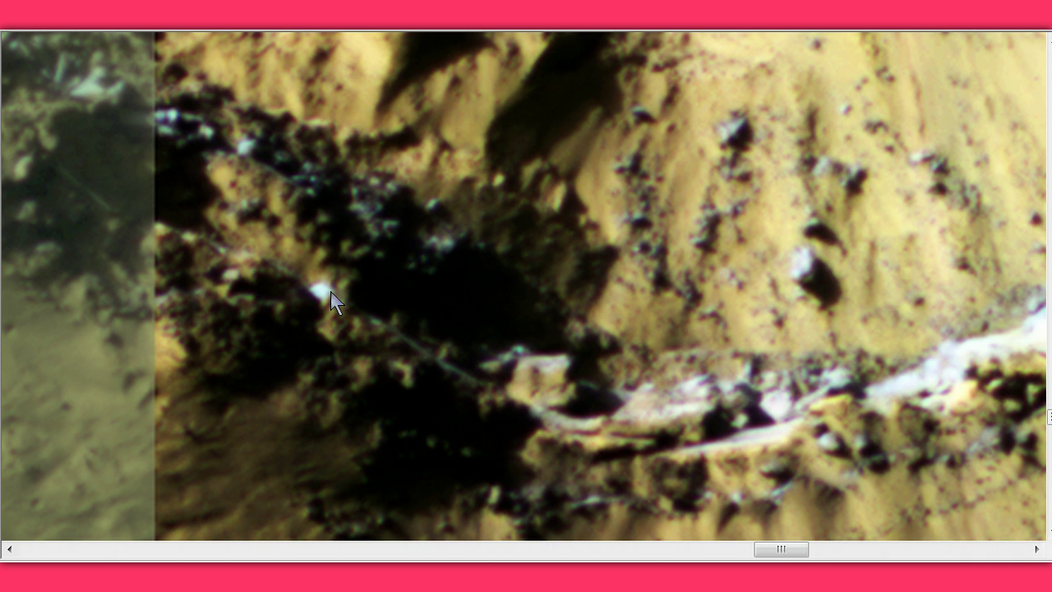
# Box a dull greenish patch left of the gold area and auto-adjust its colours.
pyautogui.moveTo(325, 333)
pyautogui.mouseDown()
pyautogui.moveTo(479, 437)
pyautogui.moveTo(526, 448)
pyautogui.mouseUp()
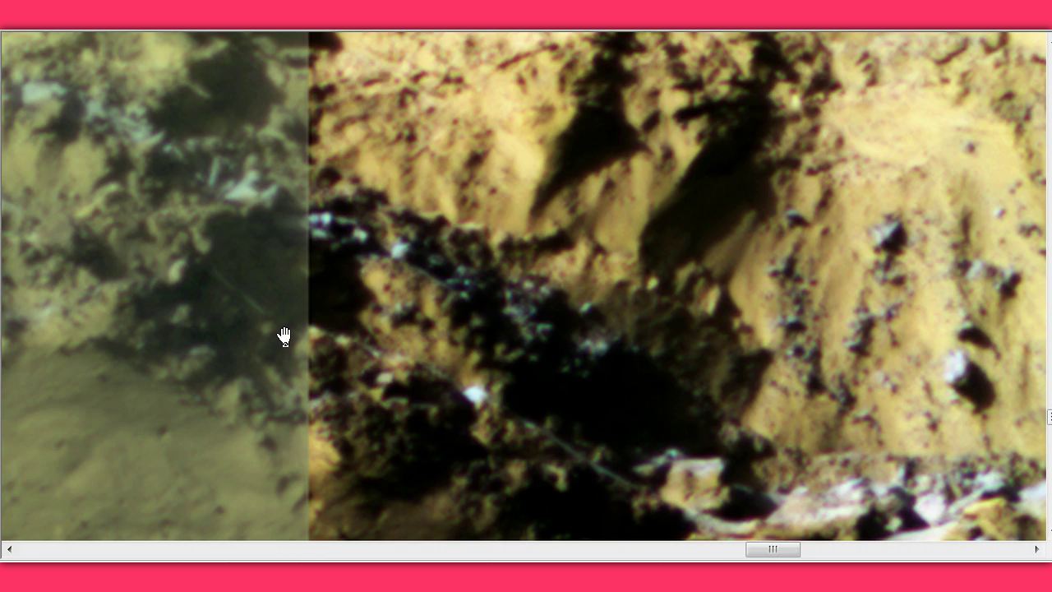
pyautogui.moveTo(284, 335); pyautogui.dragTo(533, 435)
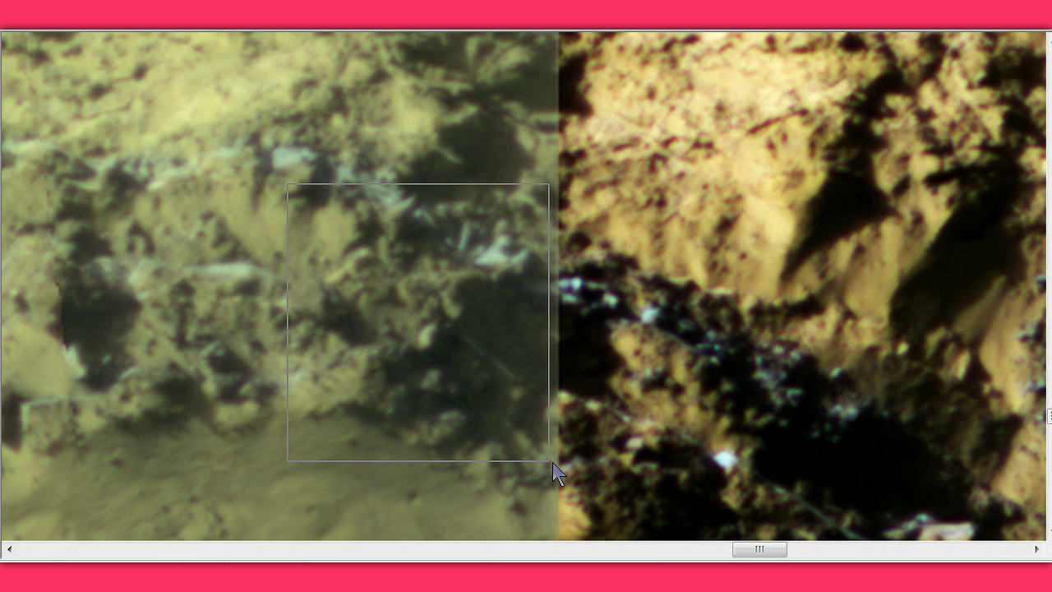
pyautogui.click(91, 17)
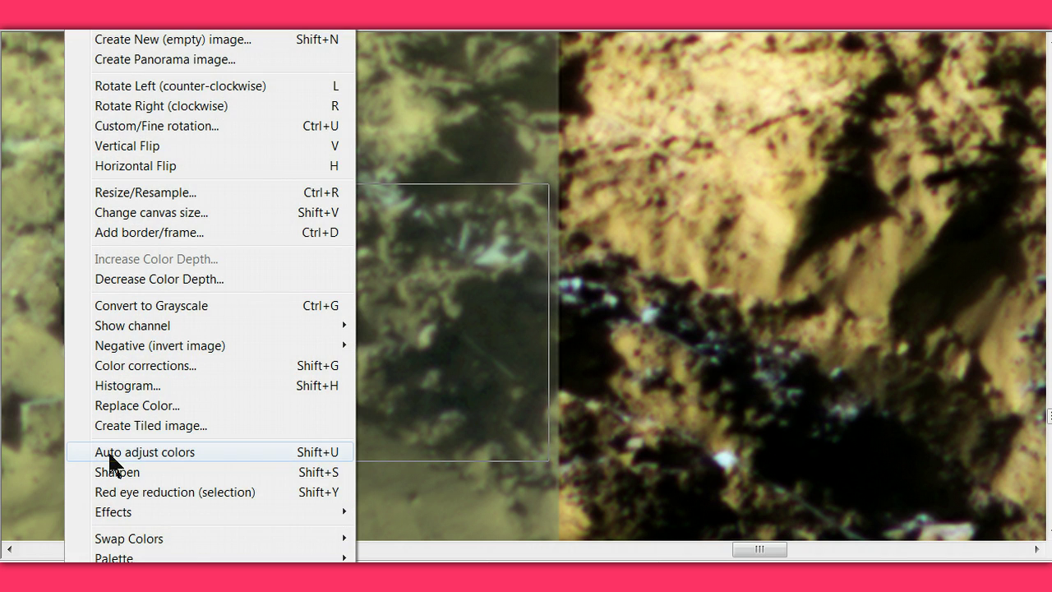
pyautogui.click(109, 452)
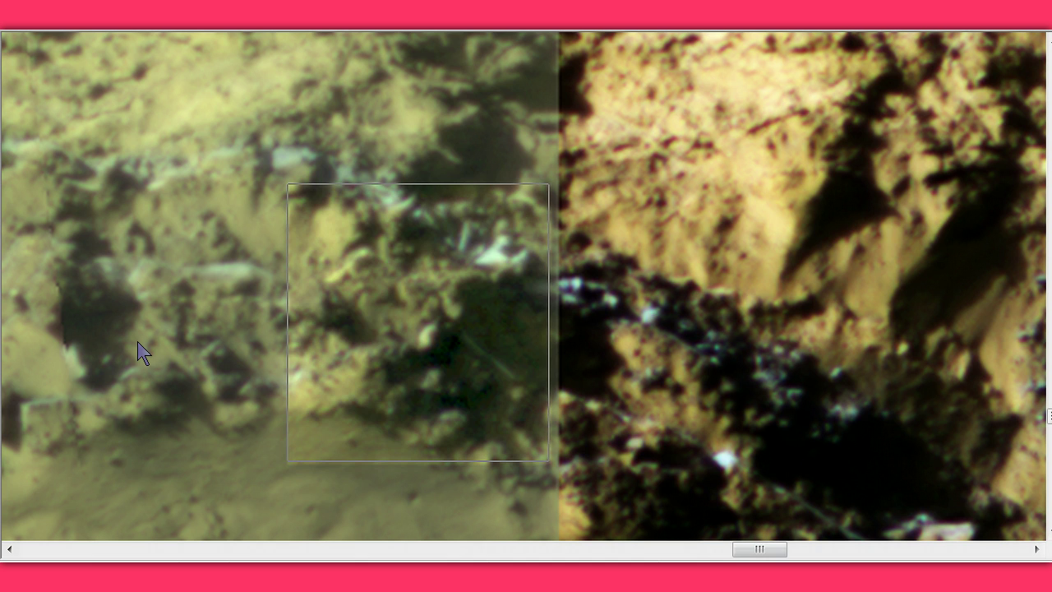
# Apply contrast 30 and gamma 1.45 to the boxed patch via Color corrections.
pyautogui.click(90, 17)
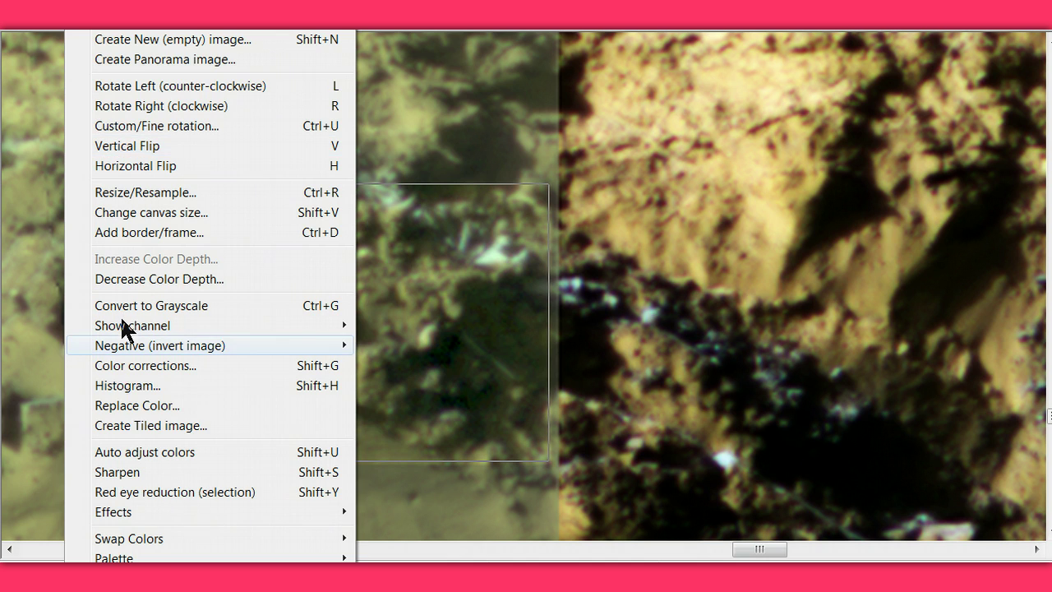
pyautogui.press('Escape')
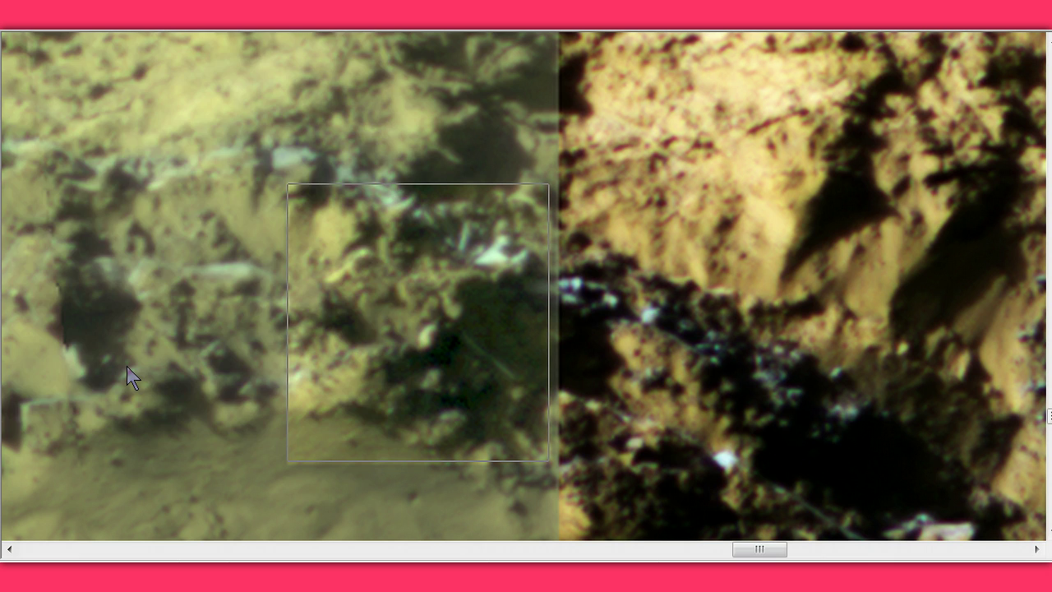
pyautogui.click(323, 207)
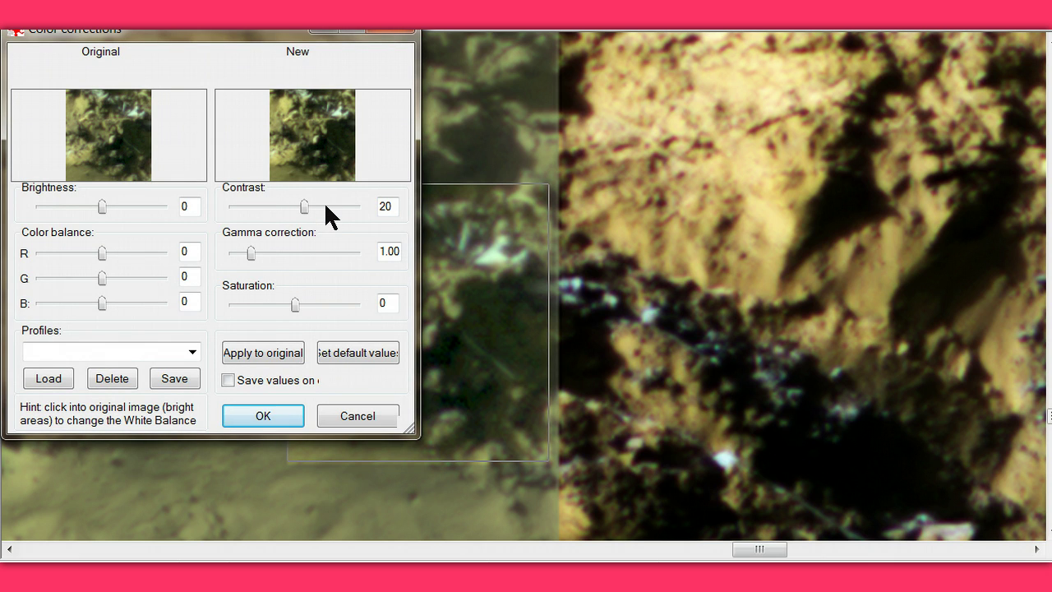
pyautogui.click(323, 207)
pyautogui.click(280, 251)
pyautogui.click(281, 251)
pyautogui.click(279, 250)
pyautogui.click(279, 250)
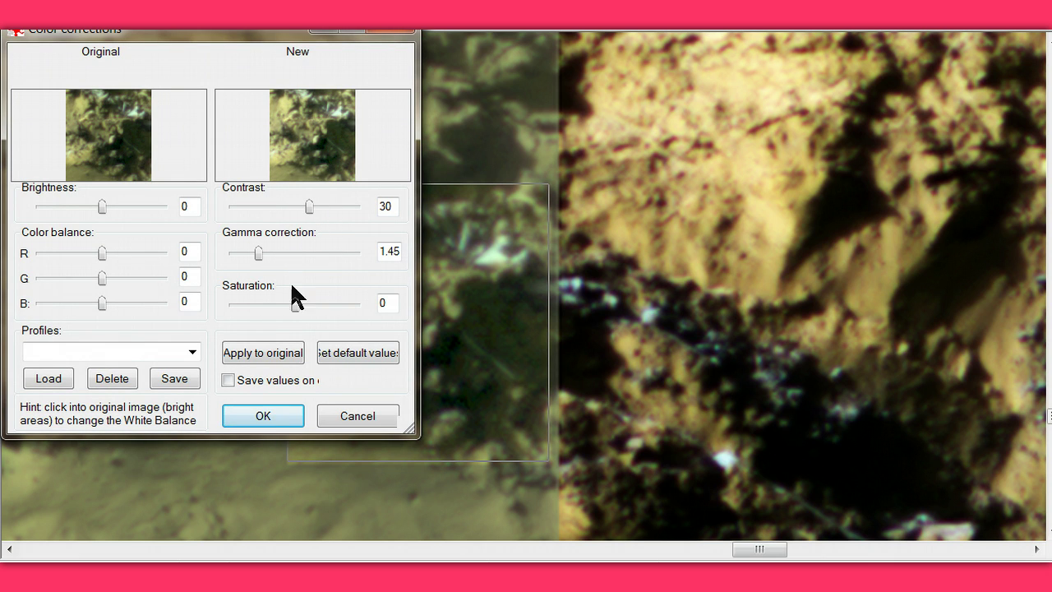
pyautogui.click(262, 352)
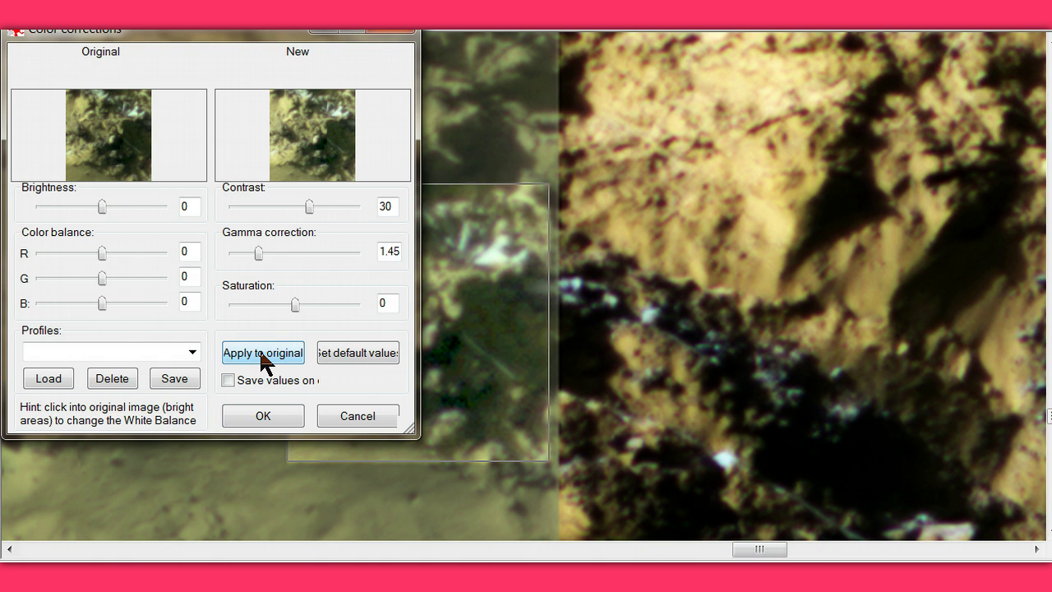
# Raise the gamma further to 1.70 and apply it to the boxed patch.
pyautogui.click(287, 255)
pyautogui.click(288, 255)
pyautogui.click(288, 255)
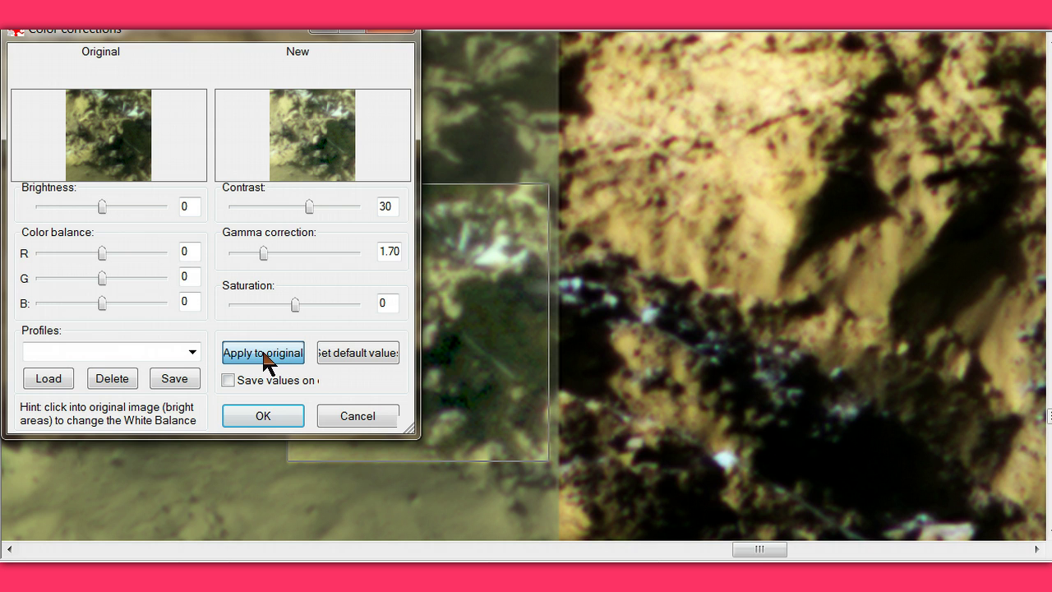
pyautogui.click(263, 352)
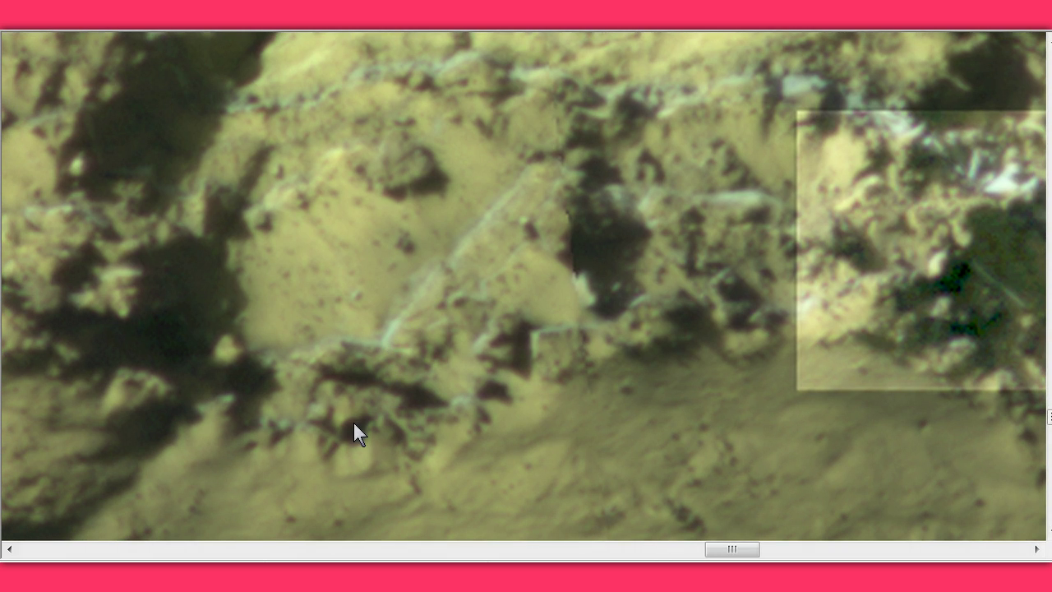
# Draw a selection rectangle over the sandy ledge with thin pale streaks.
pyautogui.moveTo(194, 369); pyautogui.dragTo(455, 502)
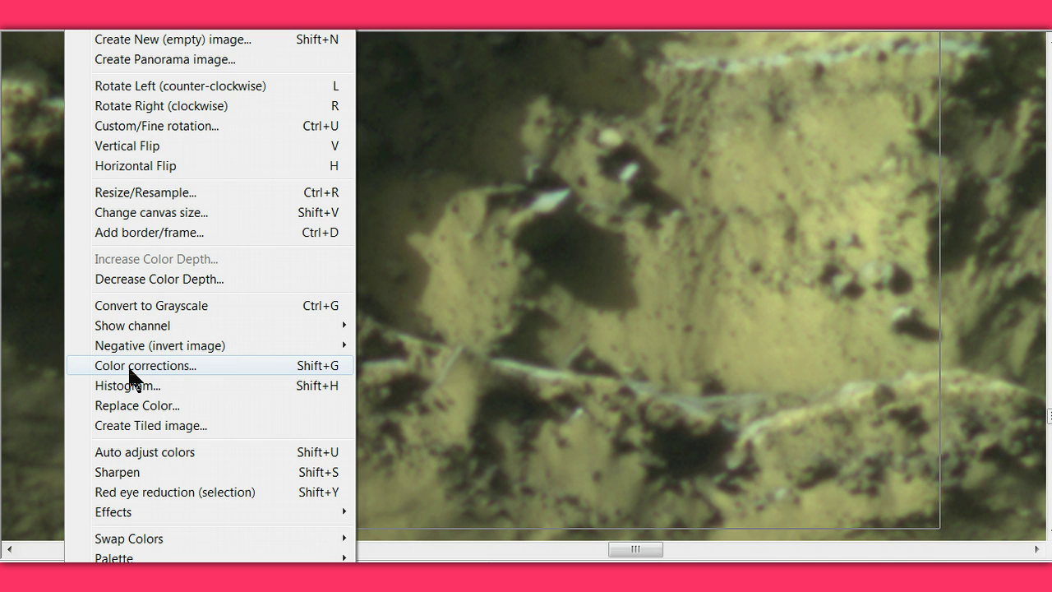
# In Color corrections, apply a gamma boost, then apply contrast lowered to -30.
pyautogui.moveTo(136, 513)
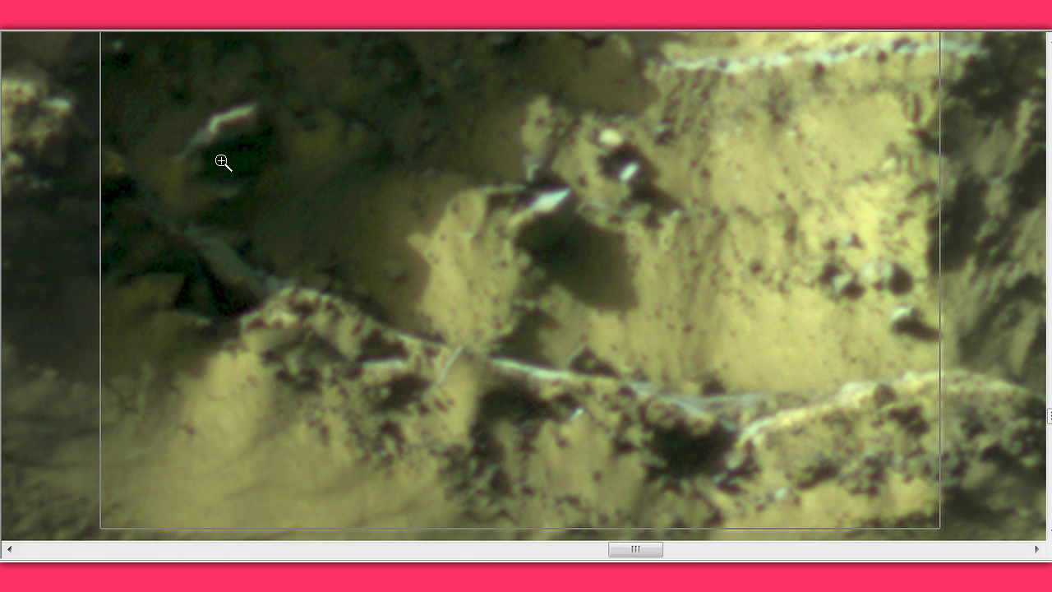
pyautogui.click(83, 16)
pyautogui.click(132, 366)
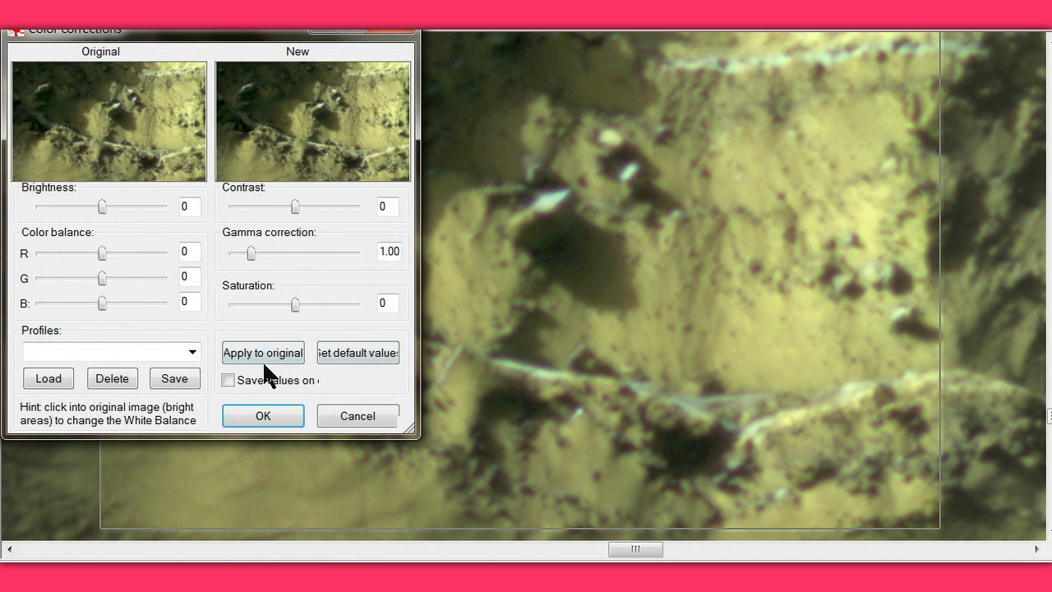
pyautogui.click(286, 249)
pyautogui.click(286, 244)
pyautogui.moveTo(252, 253)
pyautogui.mouseDown()
pyautogui.moveTo(241, 254)
pyautogui.moveTo(268, 252)
pyautogui.mouseUp()
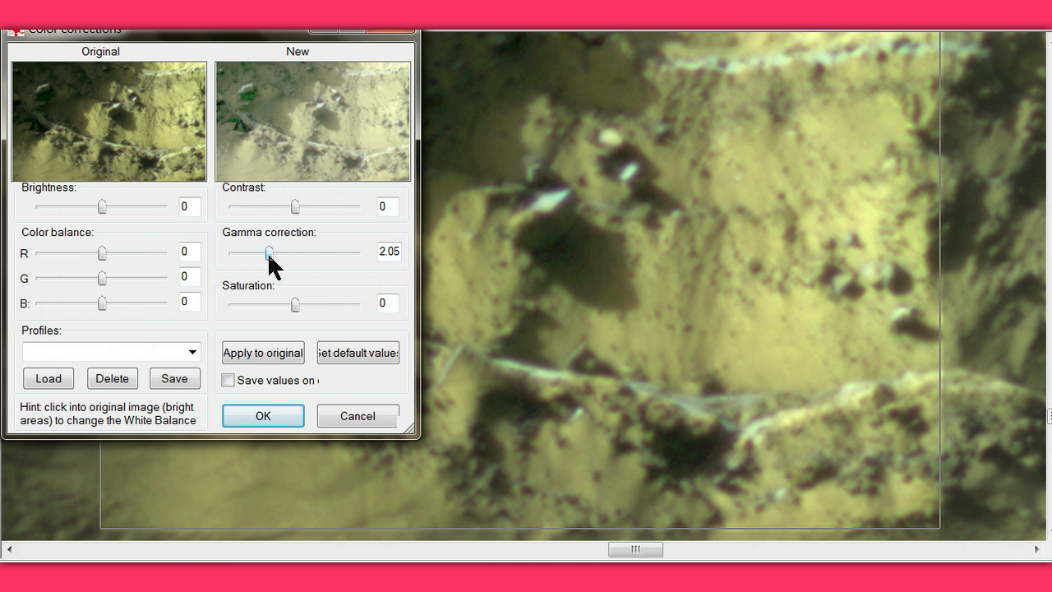
pyautogui.click(265, 354)
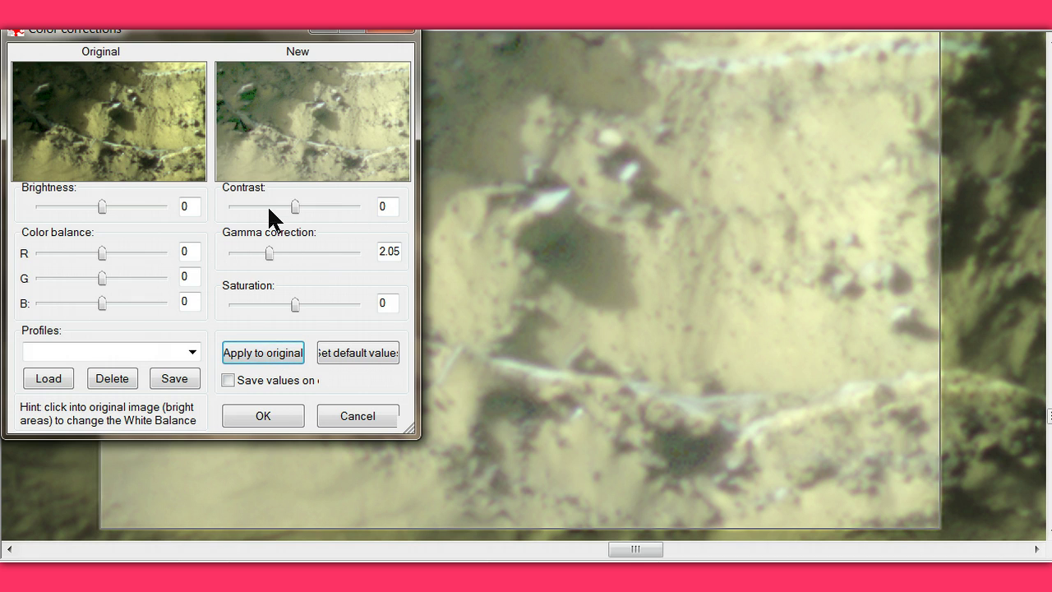
pyautogui.click(273, 206)
pyautogui.doubleClick(273, 206)
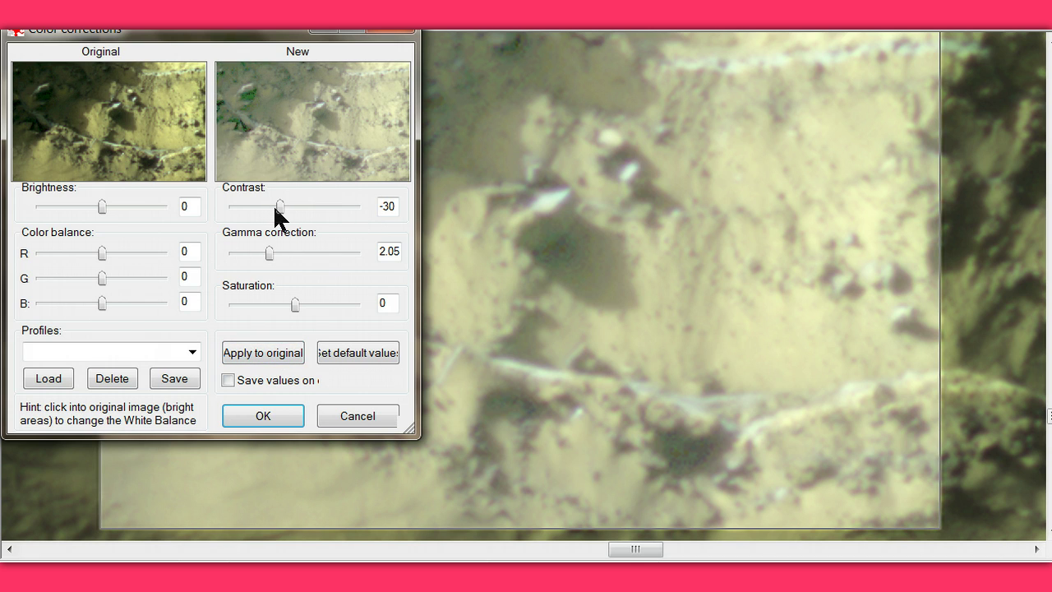
pyautogui.click(259, 350)
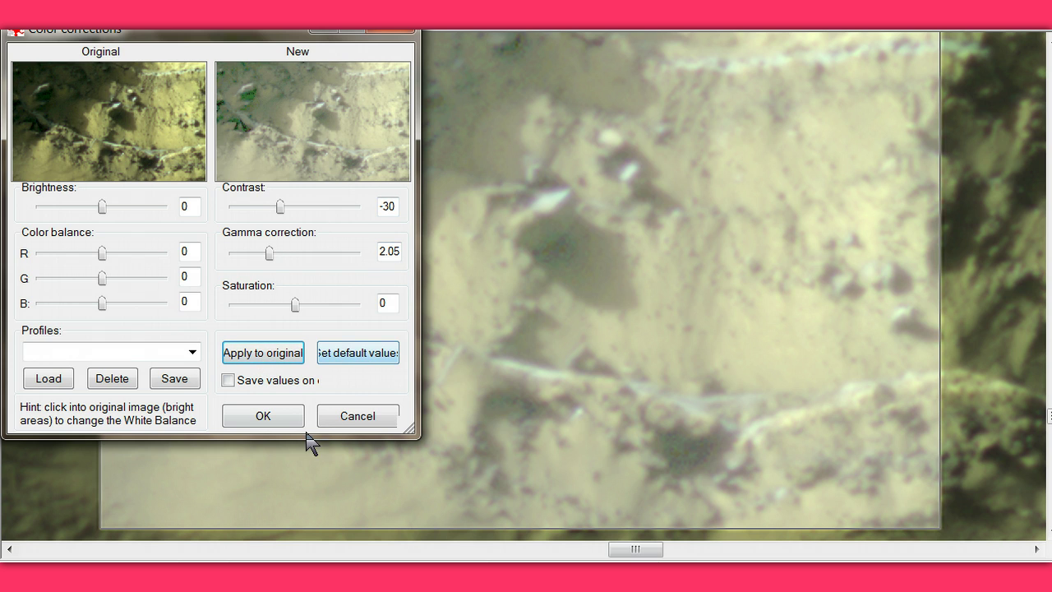
# Bring the gamma down to 1.25 and apply it to the outlined area.
pyautogui.click(252, 245)
pyautogui.click(252, 245)
pyautogui.click(252, 245)
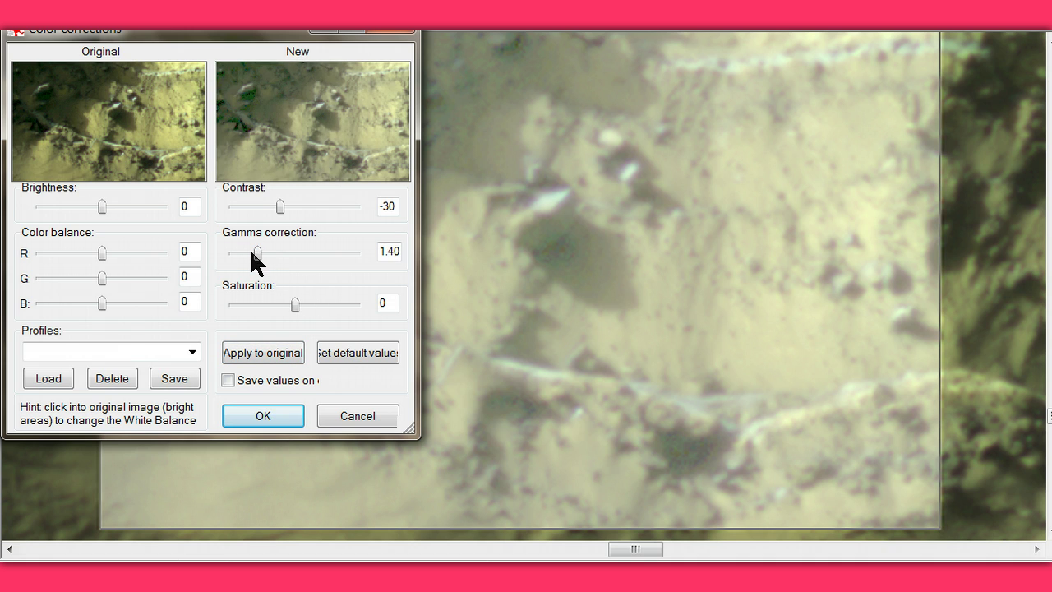
pyautogui.click(251, 251)
pyautogui.click(250, 252)
pyautogui.click(271, 353)
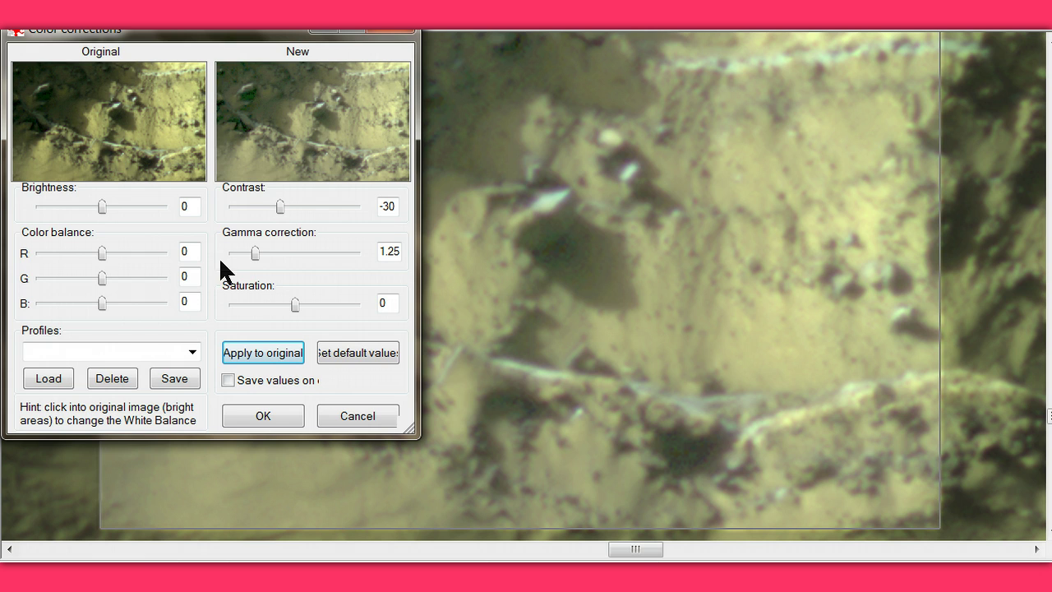
# Raise the contrast to 20, then to 70, applying each to the area.
pyautogui.moveTo(294, 204); pyautogui.dragTo(307, 206)
pyautogui.click(257, 352)
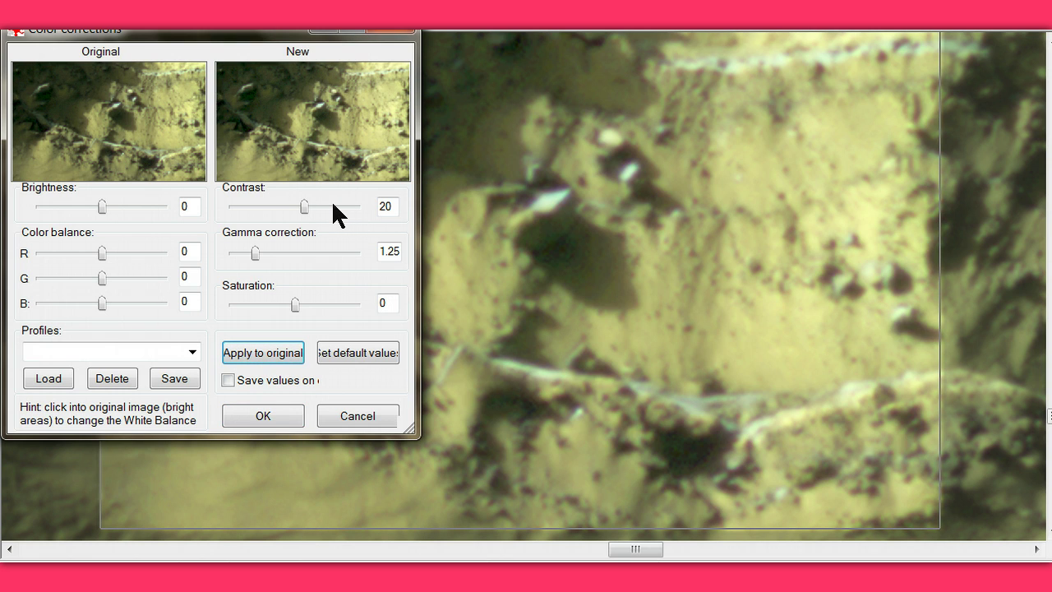
pyautogui.moveTo(332, 200); pyautogui.dragTo(332, 200)
pyautogui.click(257, 351)
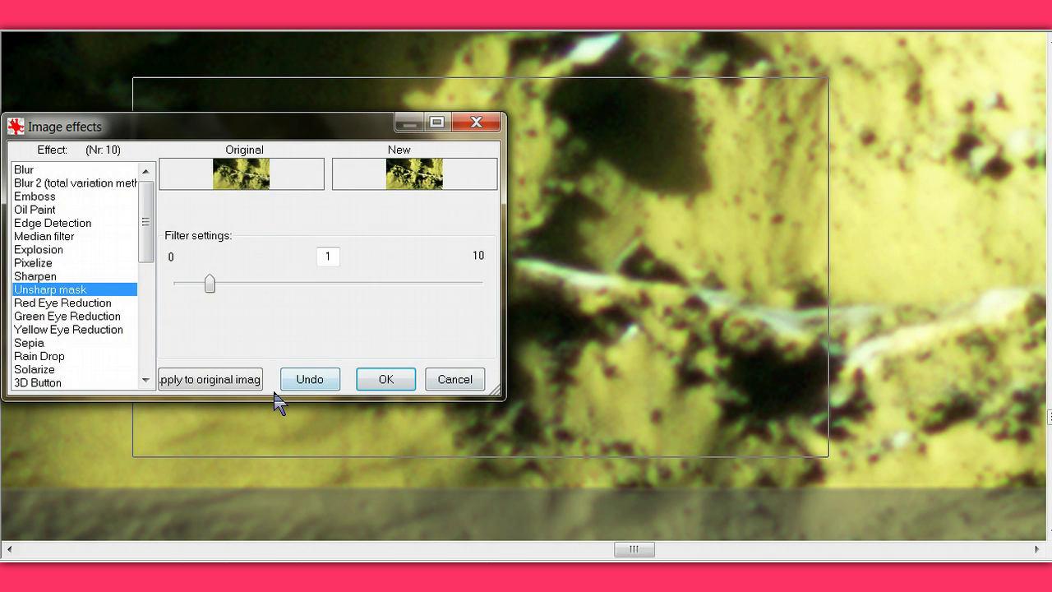
# Apply the strength-1 Unsharp mask to the outlined ledge twice.
pyautogui.click(220, 381)
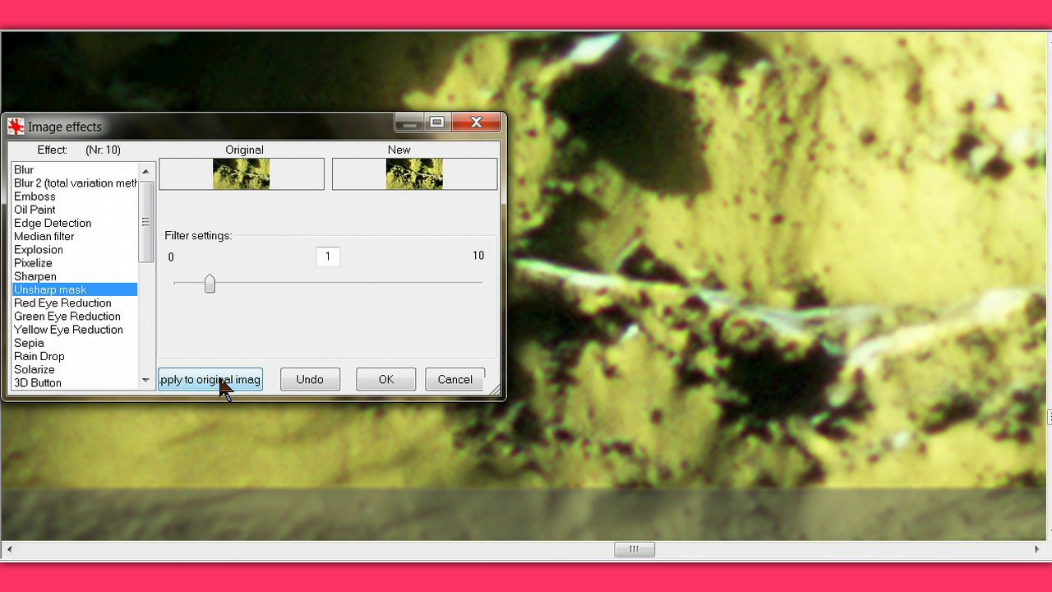
pyautogui.click(221, 381)
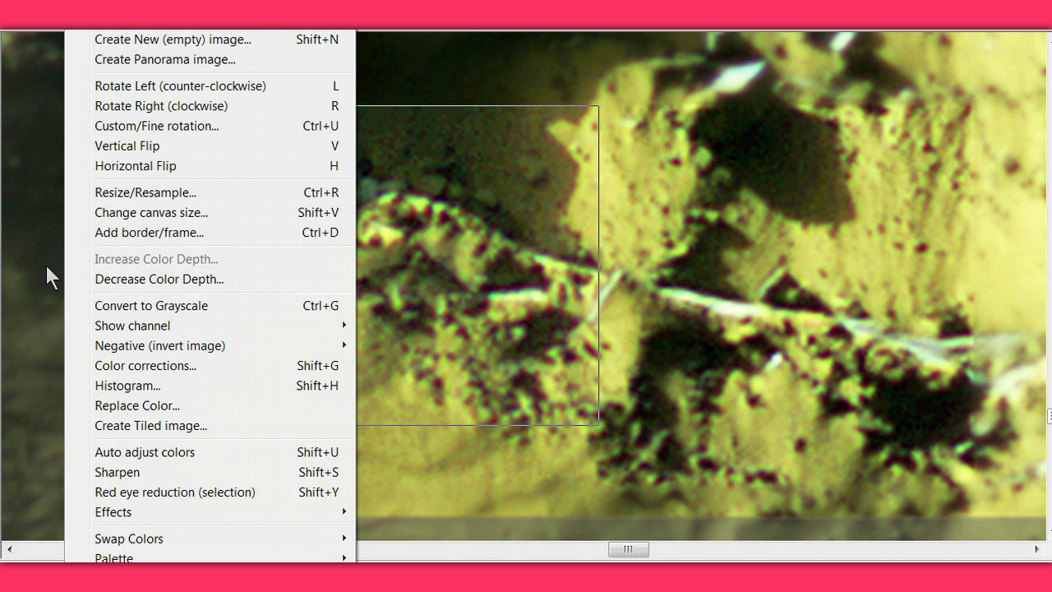
# Set the boxed seam patch's contrast to 60 in Color corrections and apply it.
pyautogui.click(144, 366)
pyautogui.moveTo(117, 510)
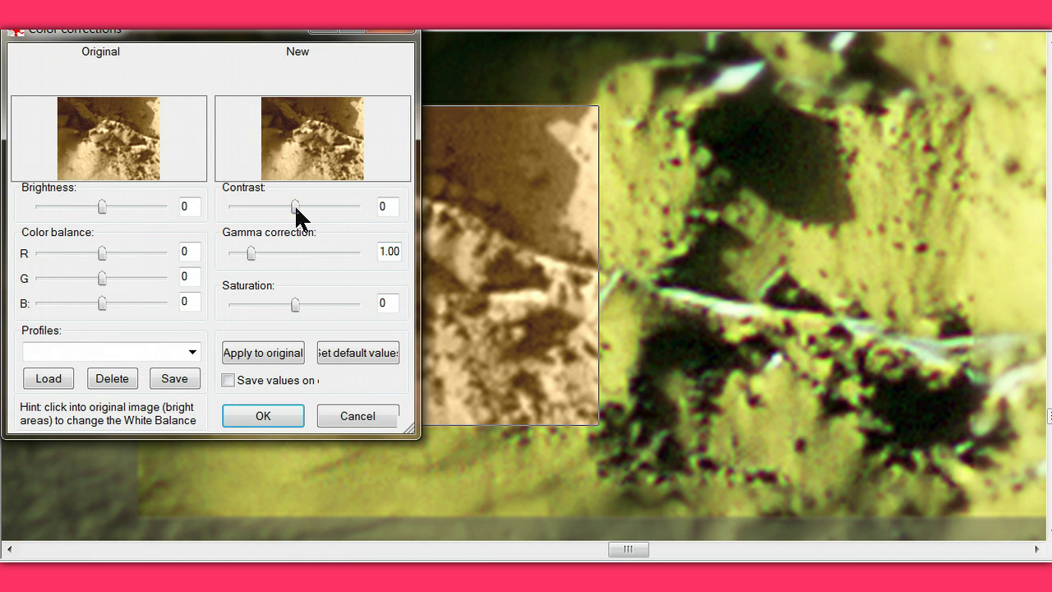
pyautogui.moveTo(298, 203); pyautogui.dragTo(323, 206)
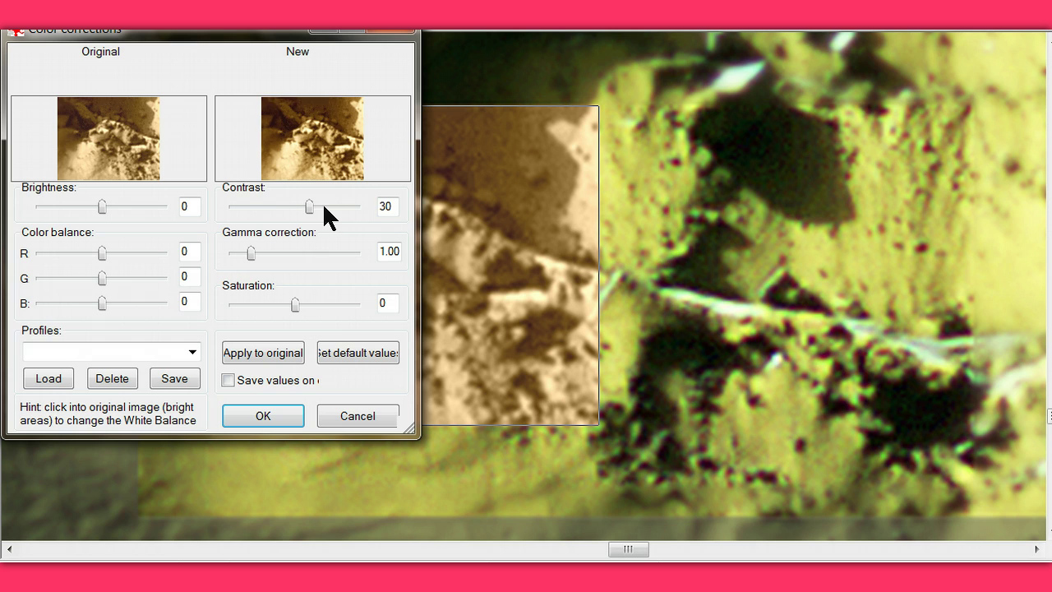
pyautogui.click(272, 352)
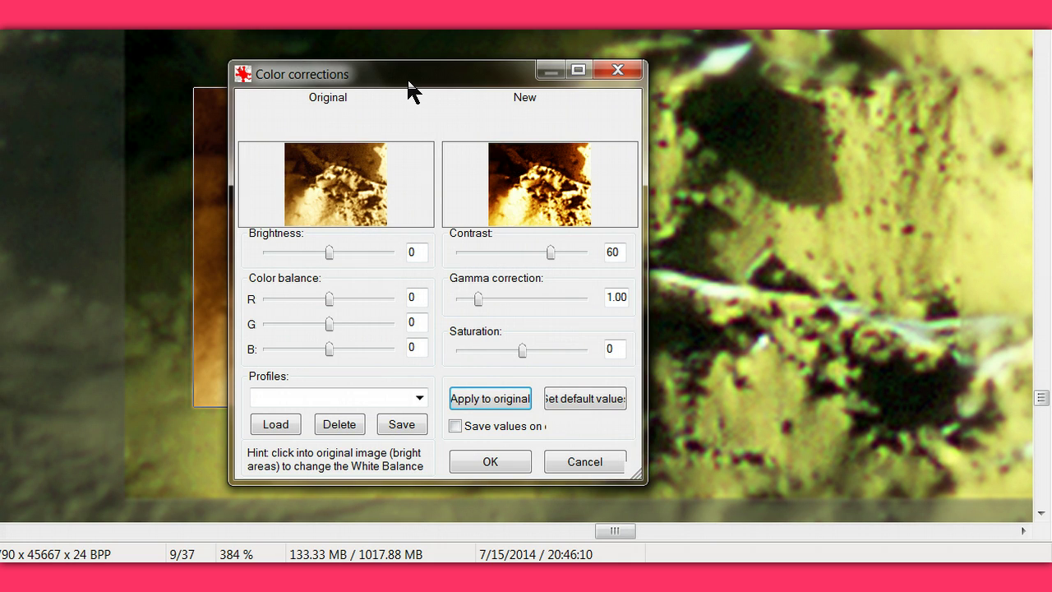
# Move the dialog aside, lower the gamma, and apply it to the boxed area.
pyautogui.moveTo(408, 87)
pyautogui.mouseDown()
pyautogui.moveTo(728, 87)
pyautogui.moveTo(834, 117)
pyautogui.mouseUp()
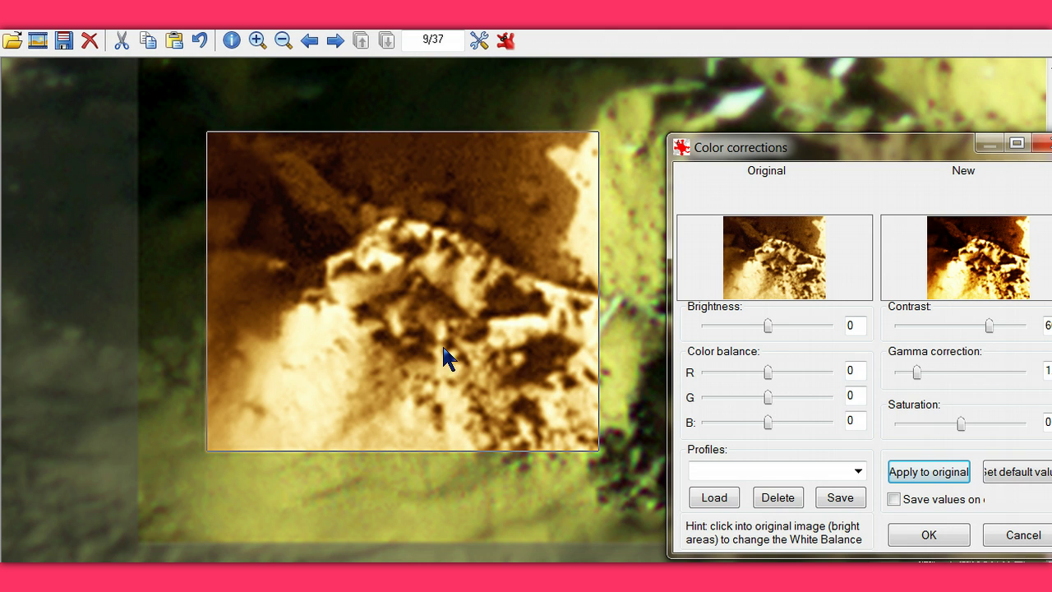
pyautogui.click(904, 372)
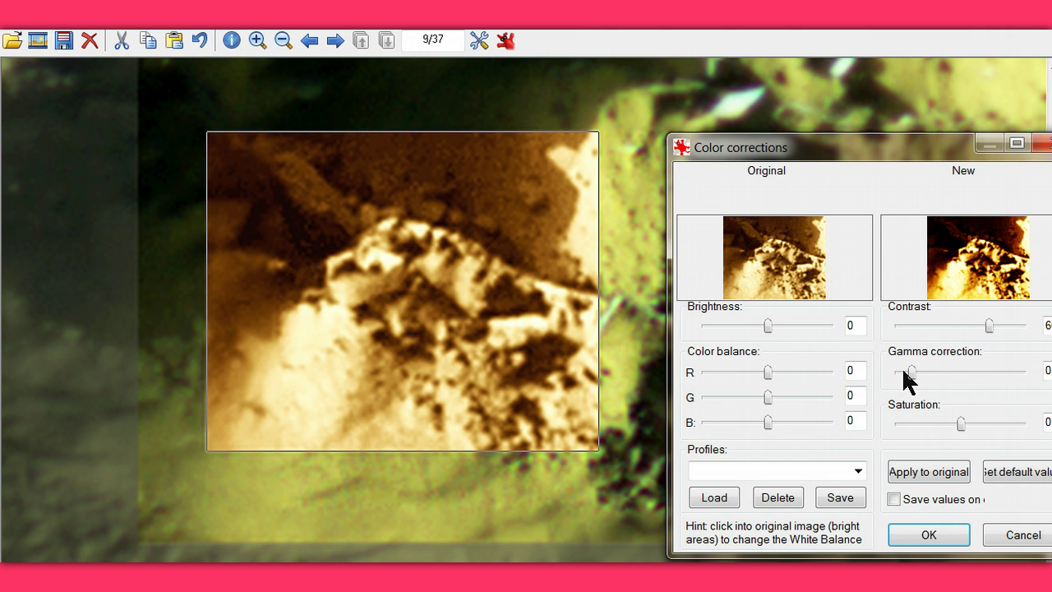
pyautogui.click(905, 476)
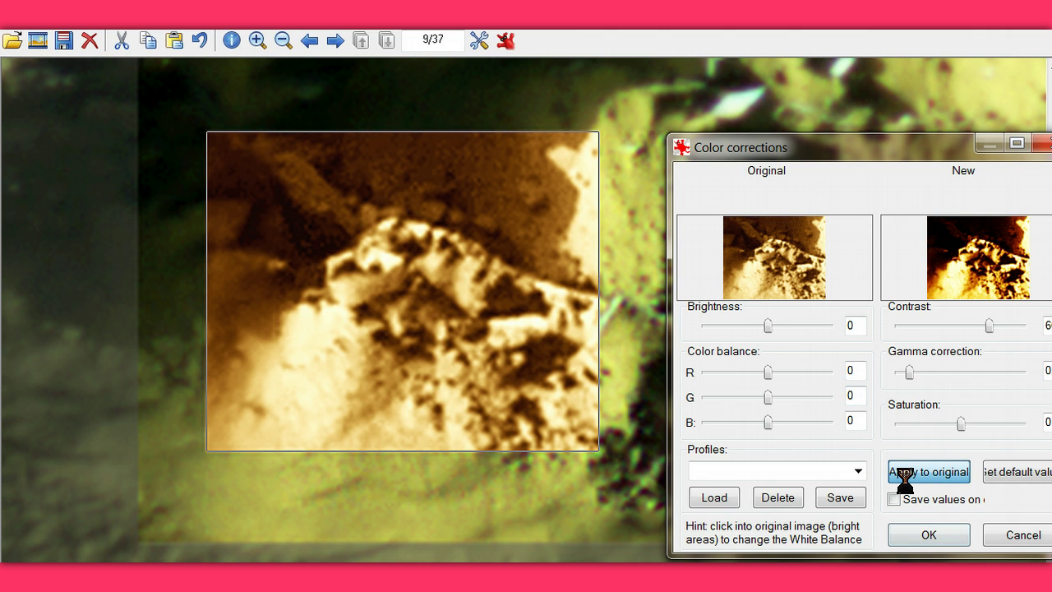